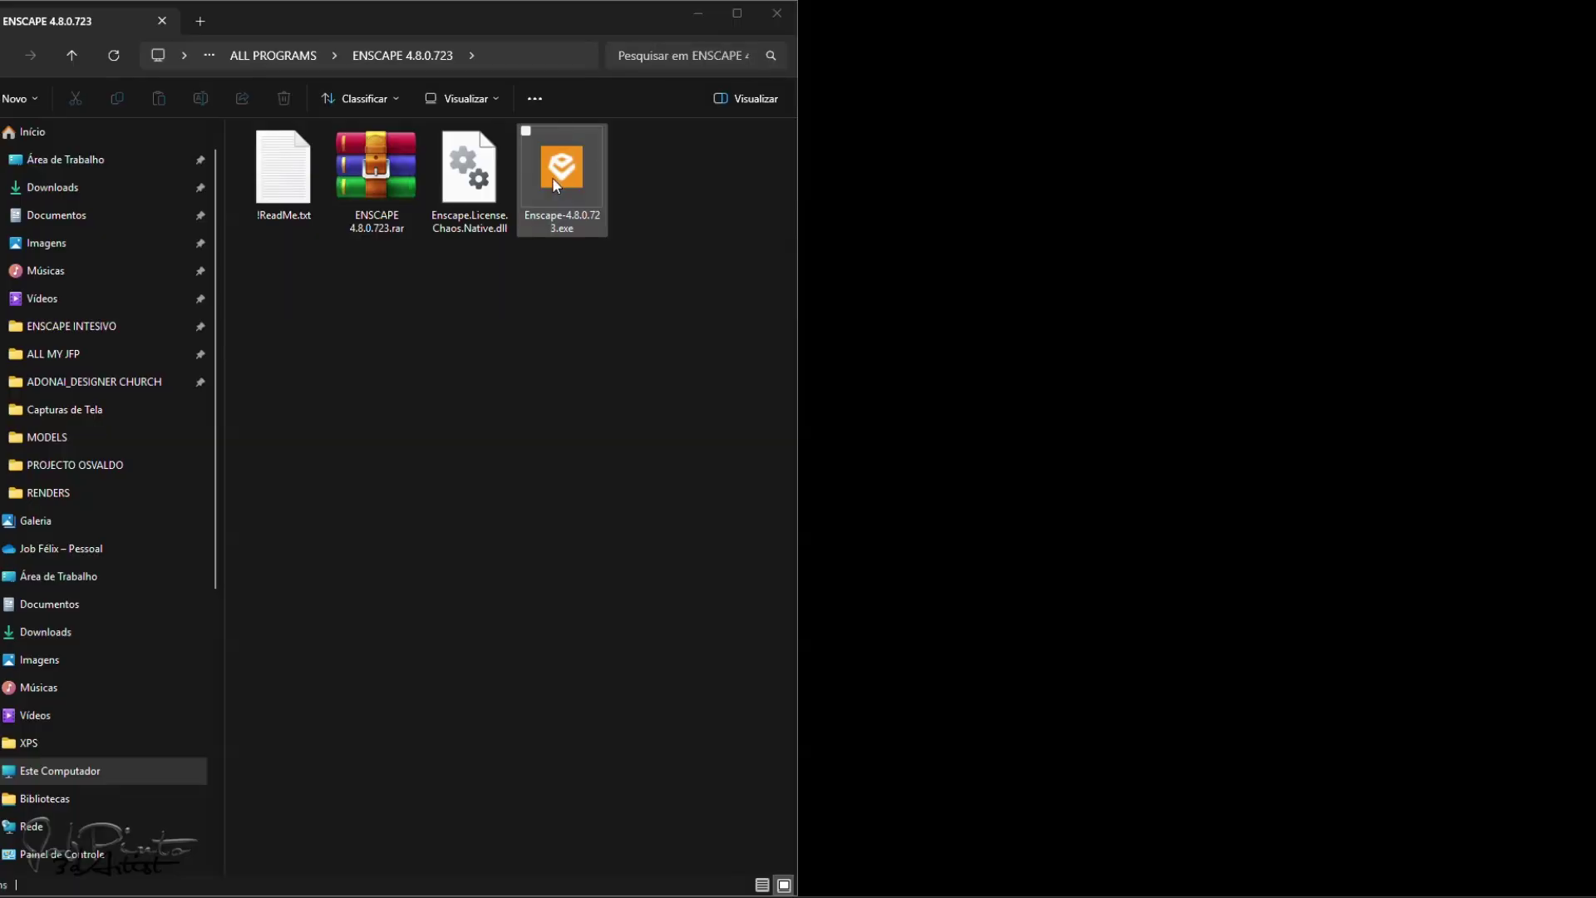
Step: Select the Enscape-4.8.0.723.exe installer in the ENSCAPE 4.8.0.723 folder
left_click(553, 179)
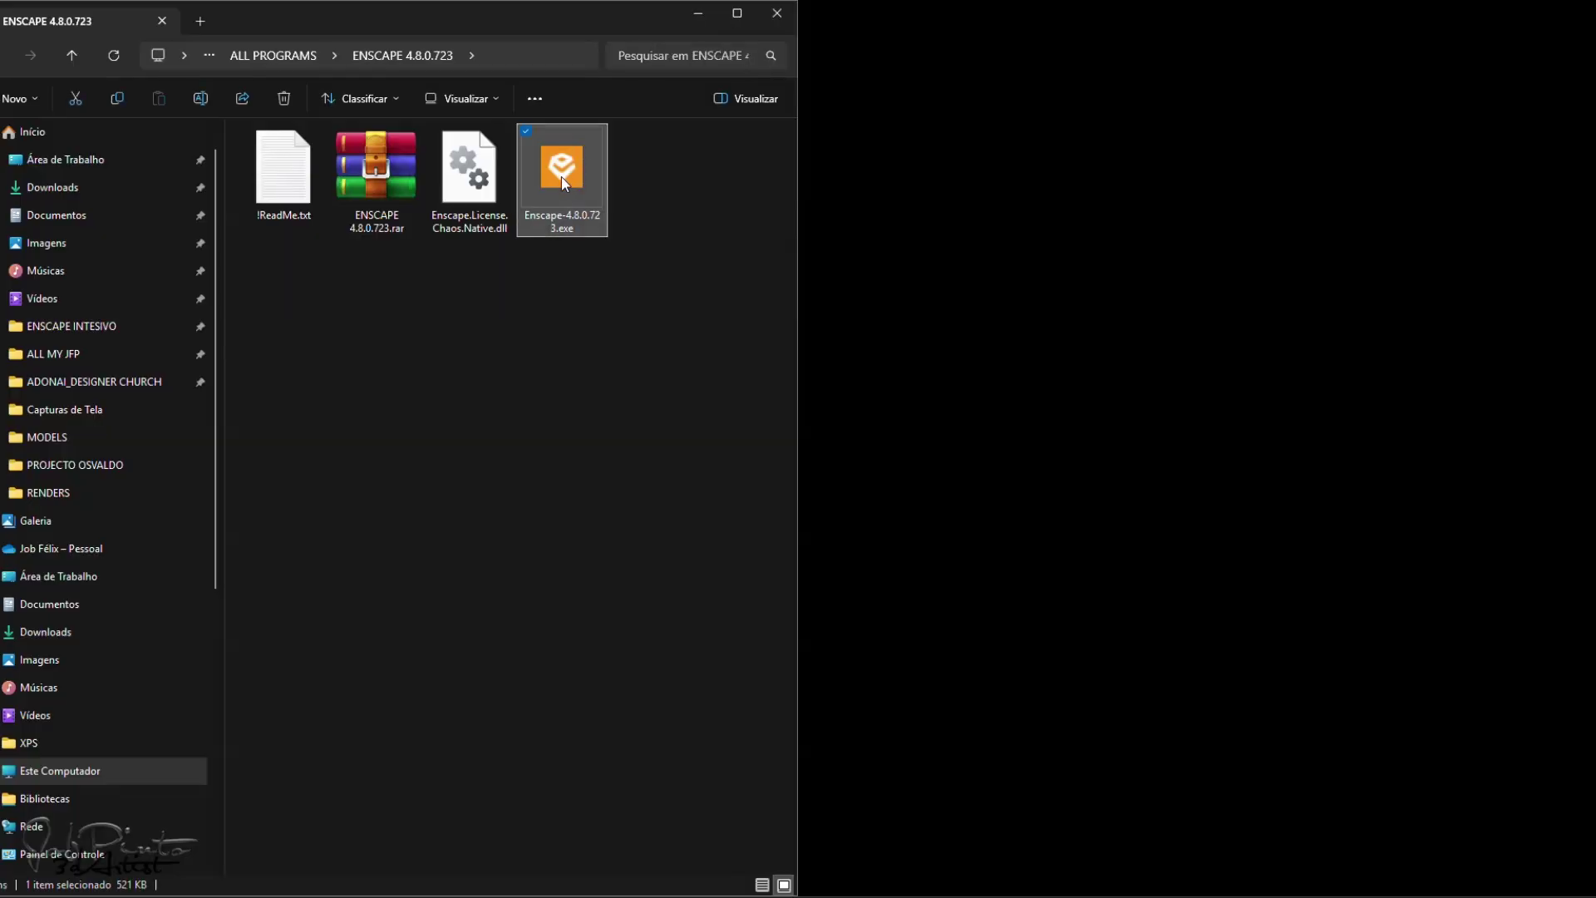
Step: Run the Enscape installer, accept the licence and privacy agreements, and keep Português (Brasil)
double_click(564, 167)
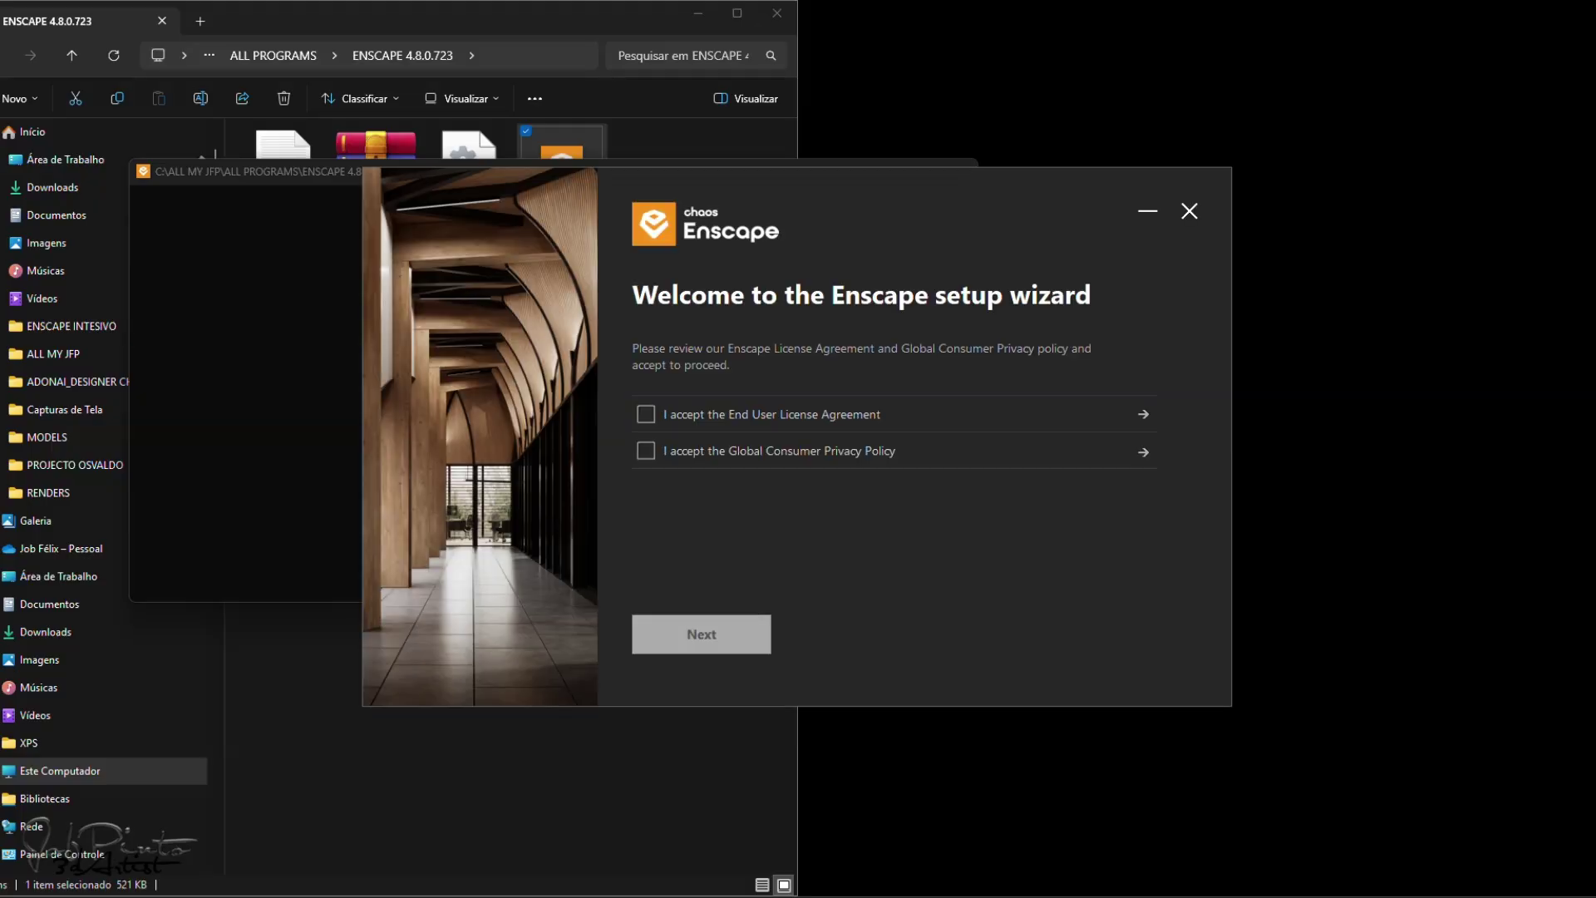
left_click(646, 418)
left_click(646, 452)
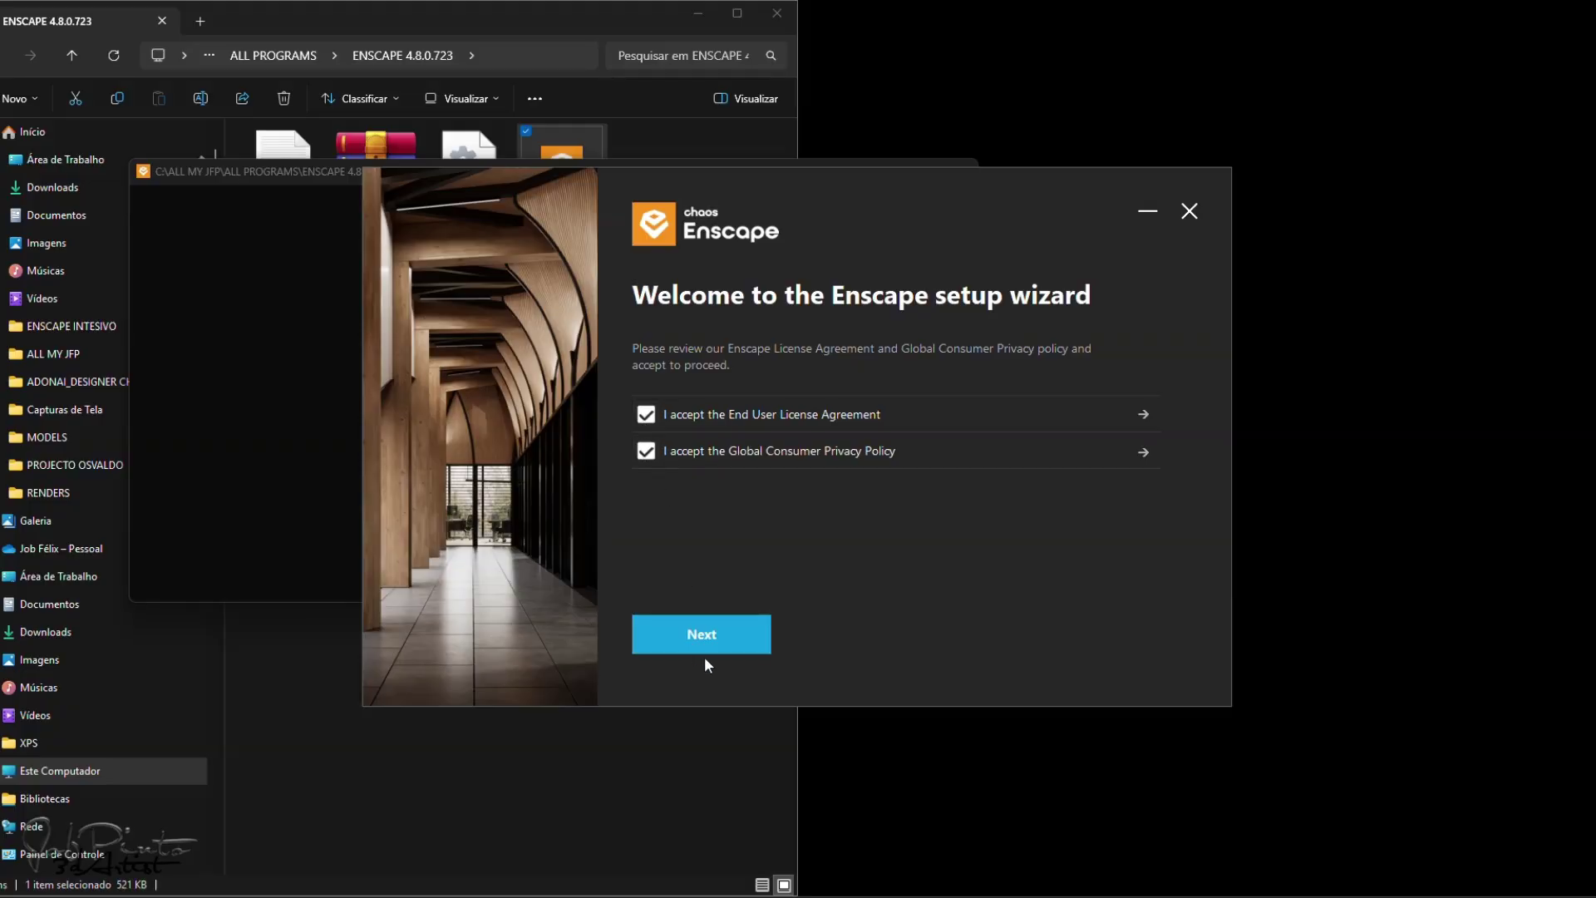
left_click(713, 635)
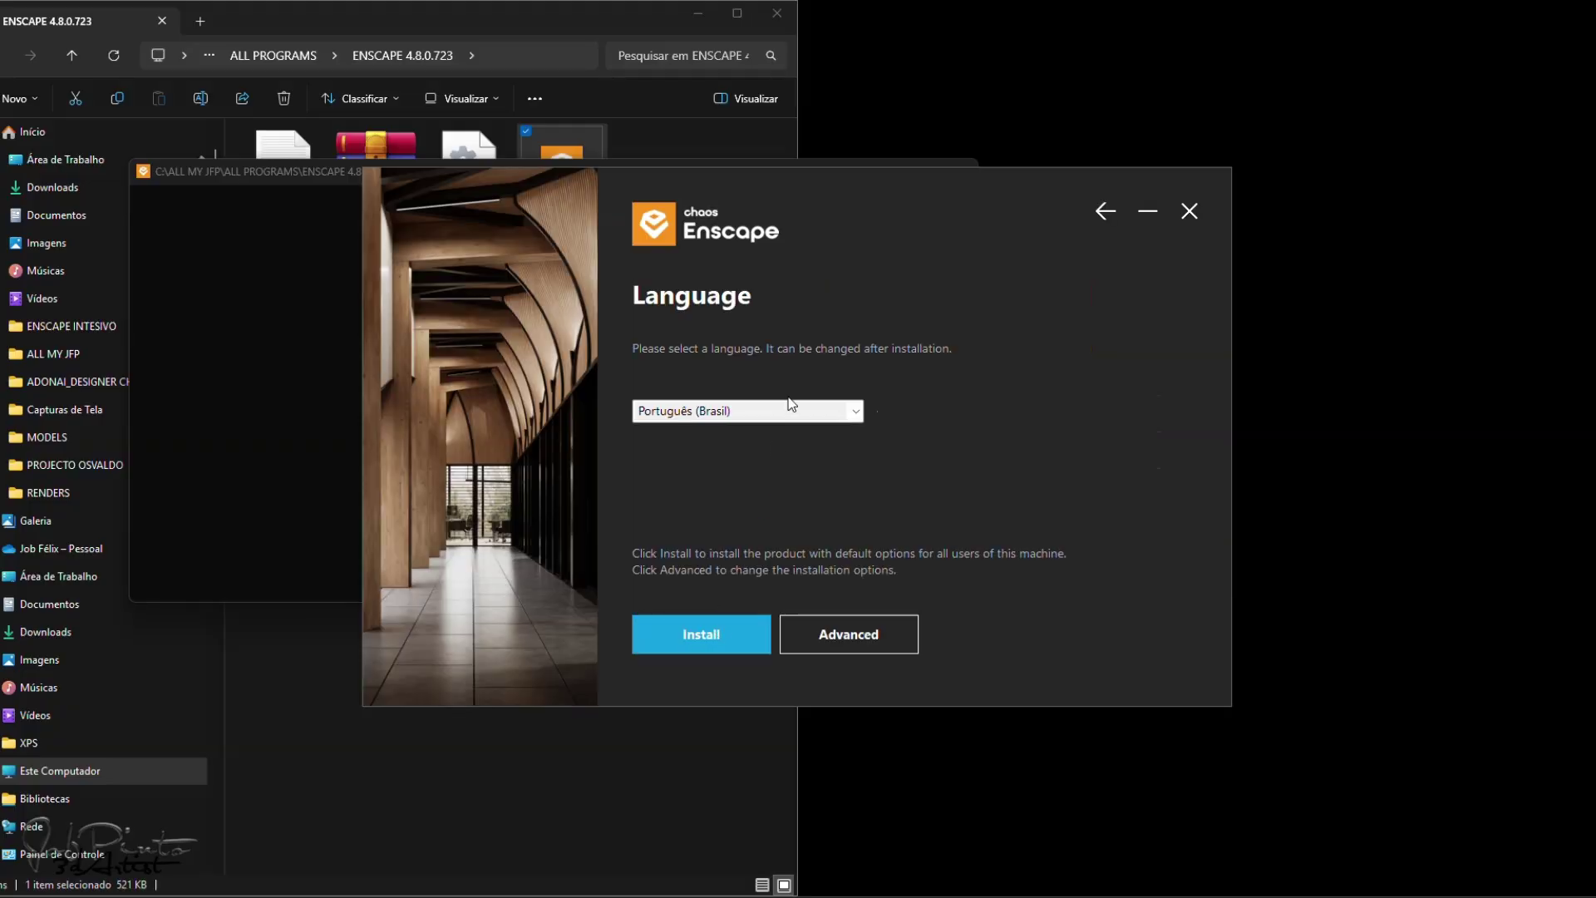
left_click(851, 406)
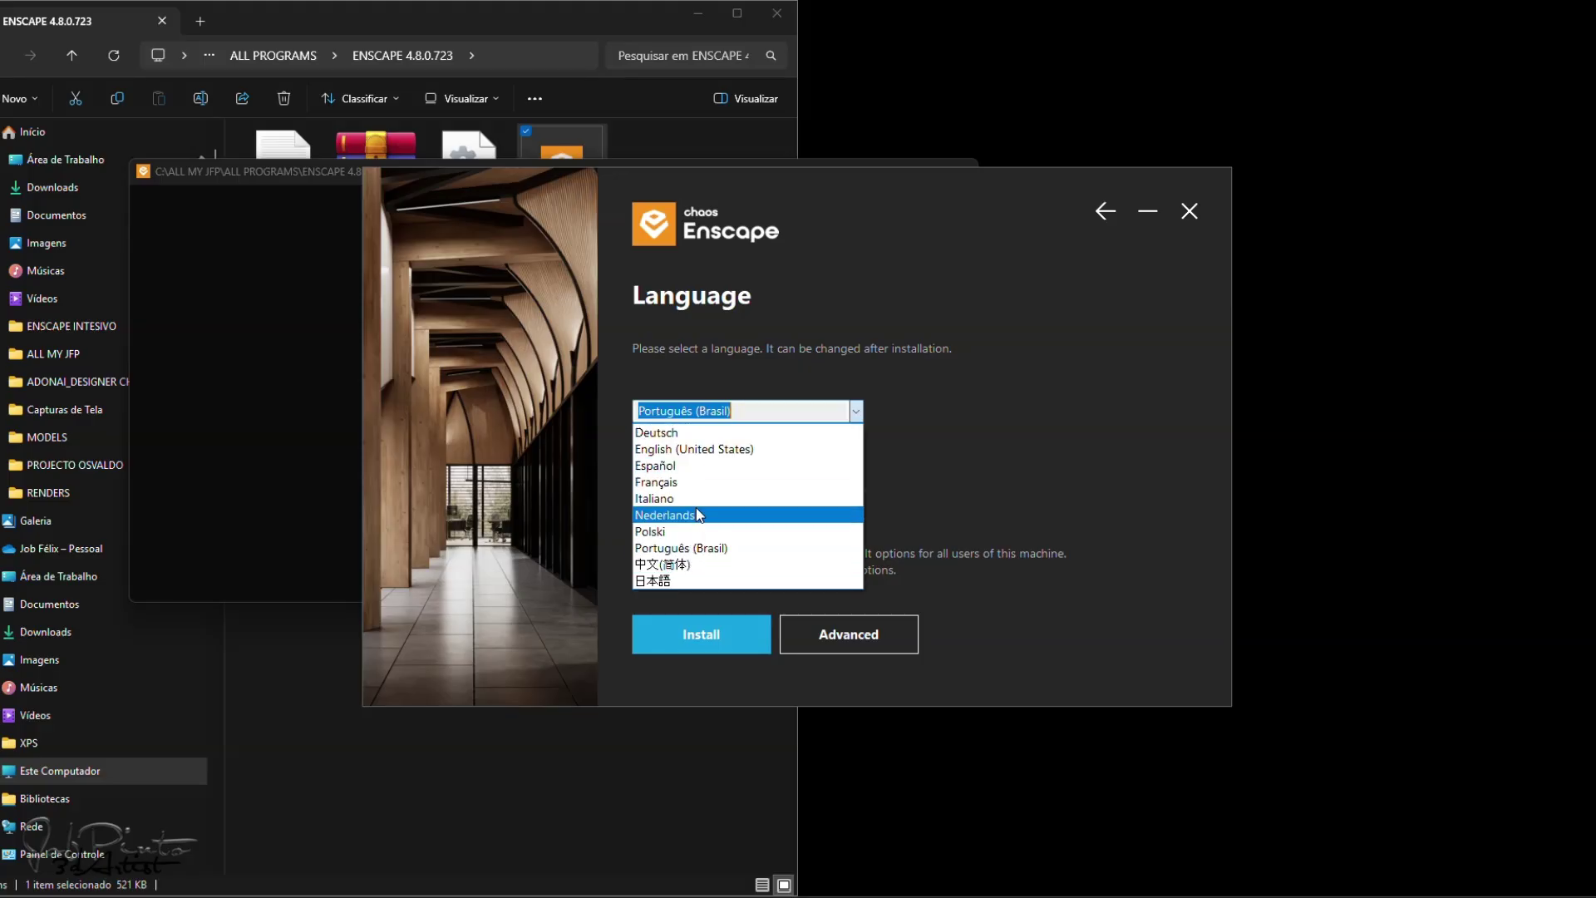
left_click(707, 546)
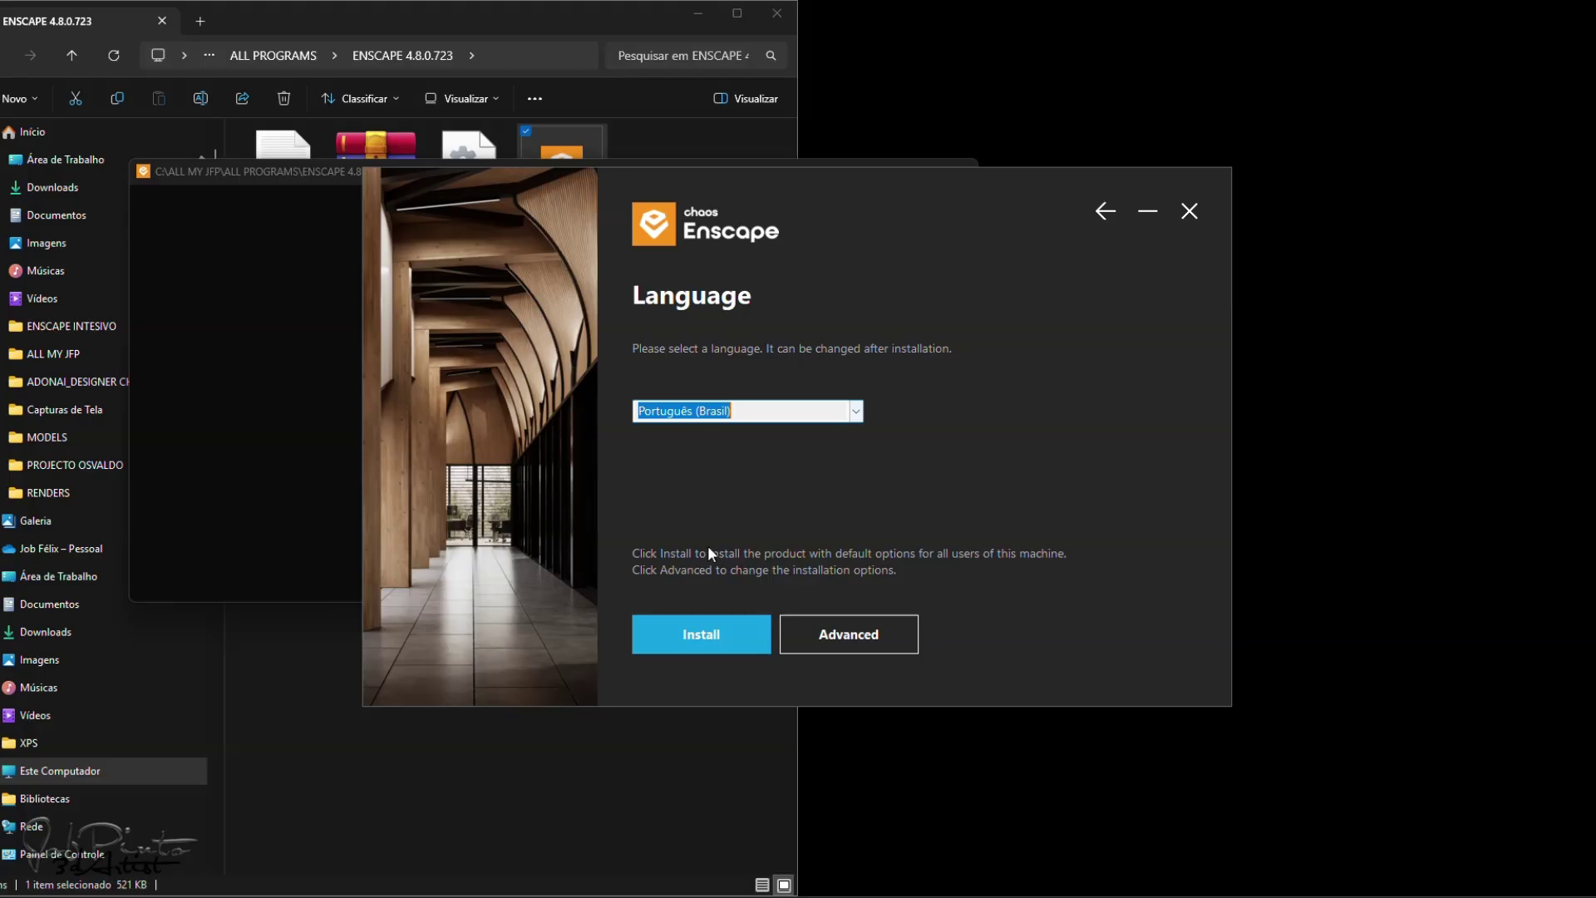
Step: Install Enscape with default options, enable Personalized Telemetry, and finish the wizard
left_click(711, 637)
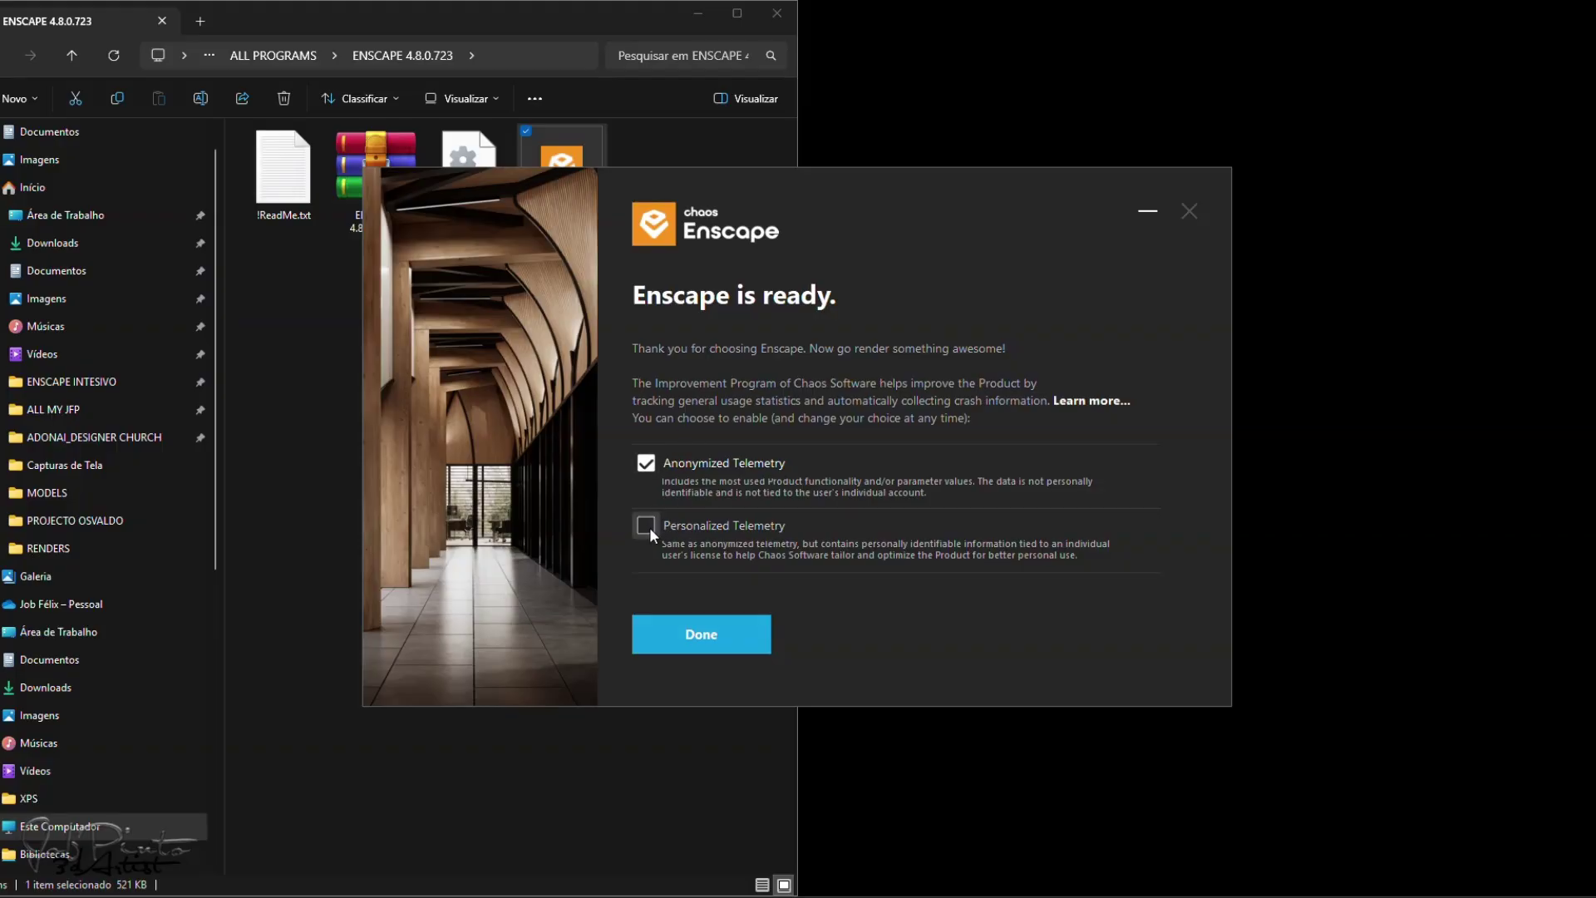
left_click(646, 526)
left_click(693, 637)
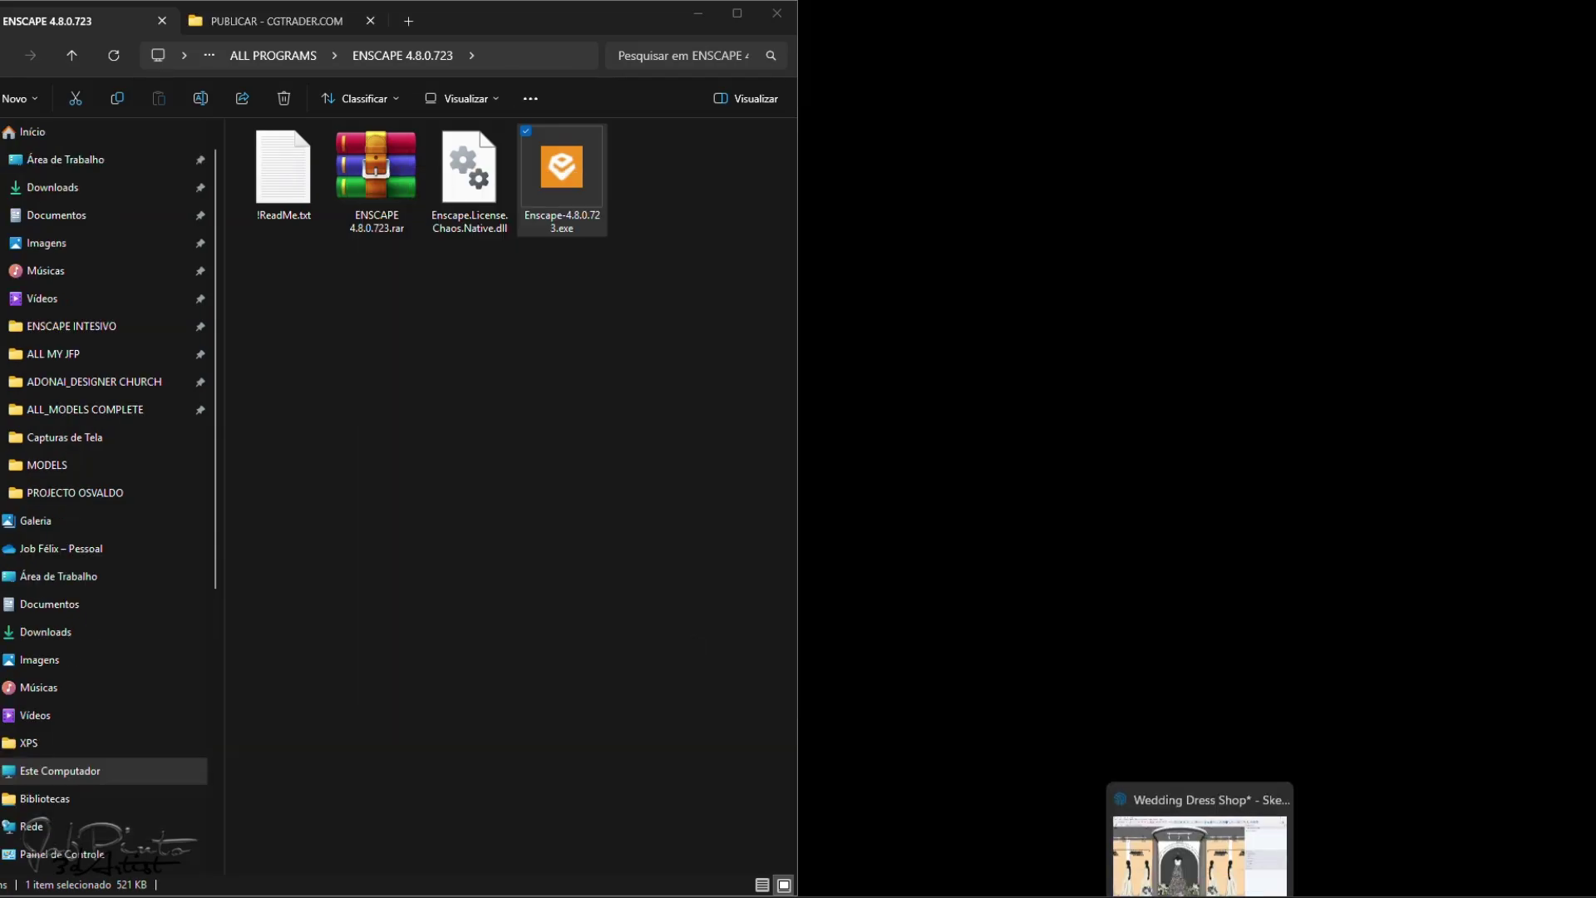
Step: Show the Enscape toolbar in SketchUp and confirm version 4.8.0.723 in About
left_click(1219, 853)
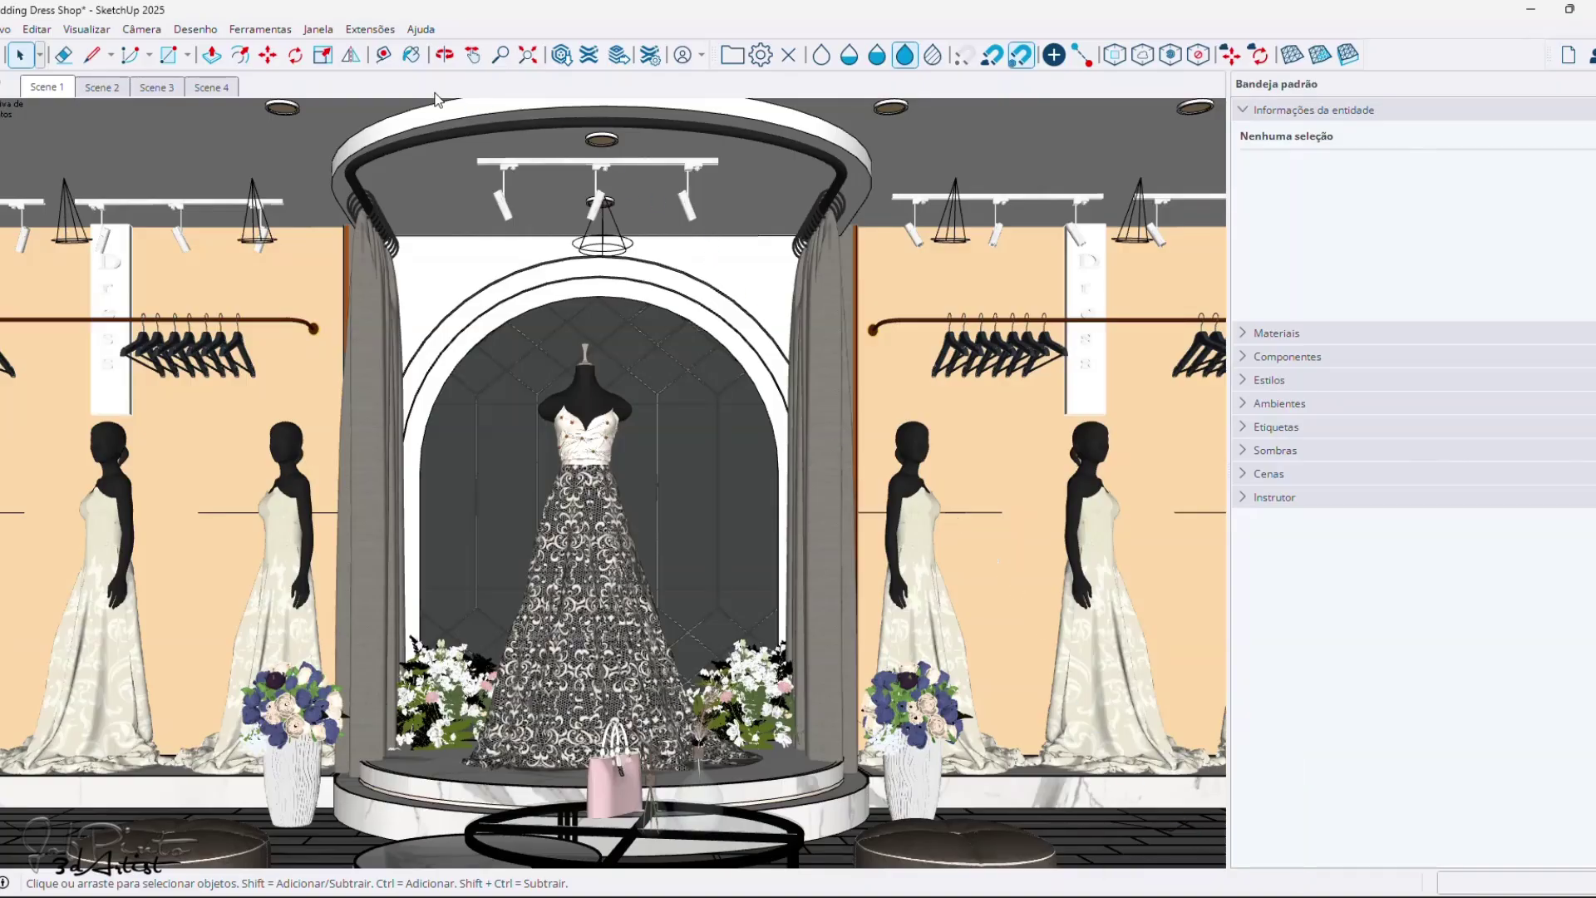
right_click(468, 58)
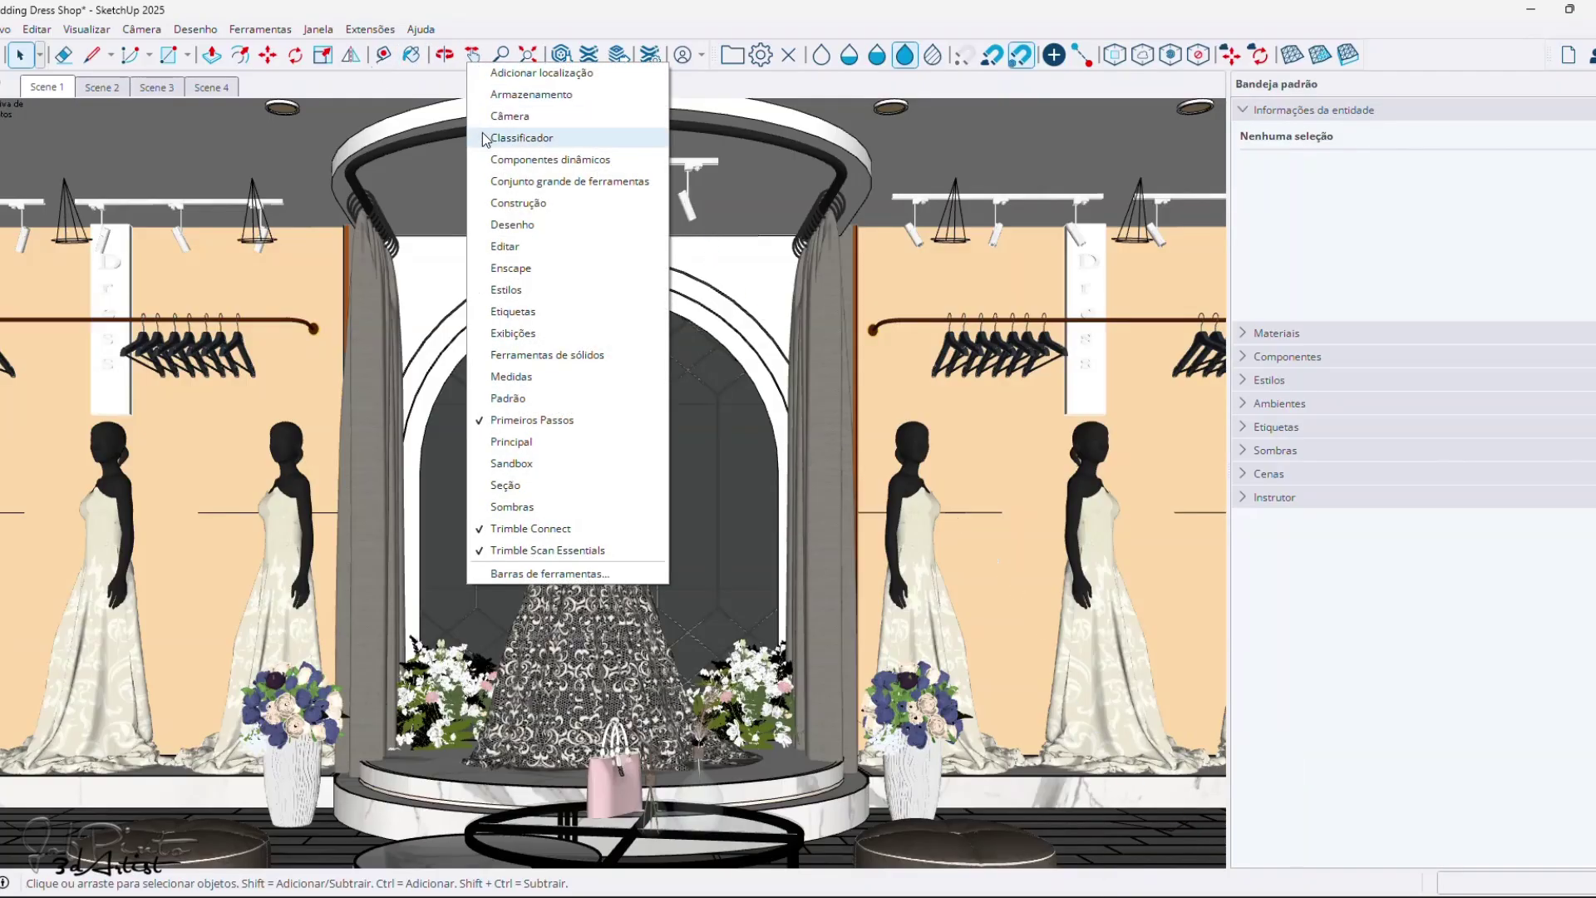
left_click(517, 269)
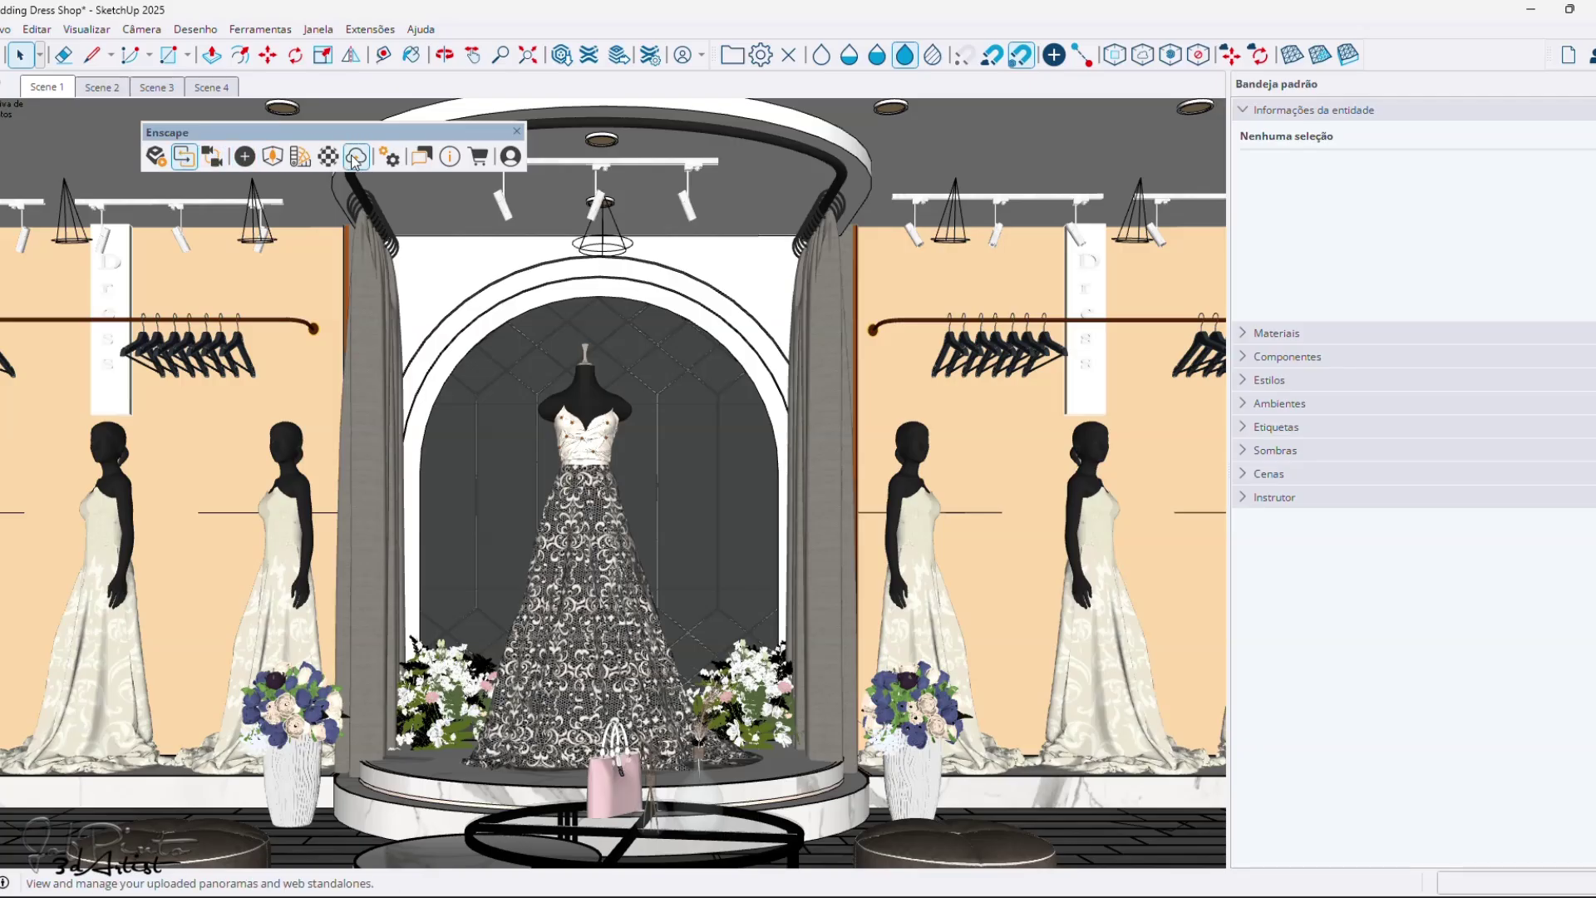
left_click(449, 157)
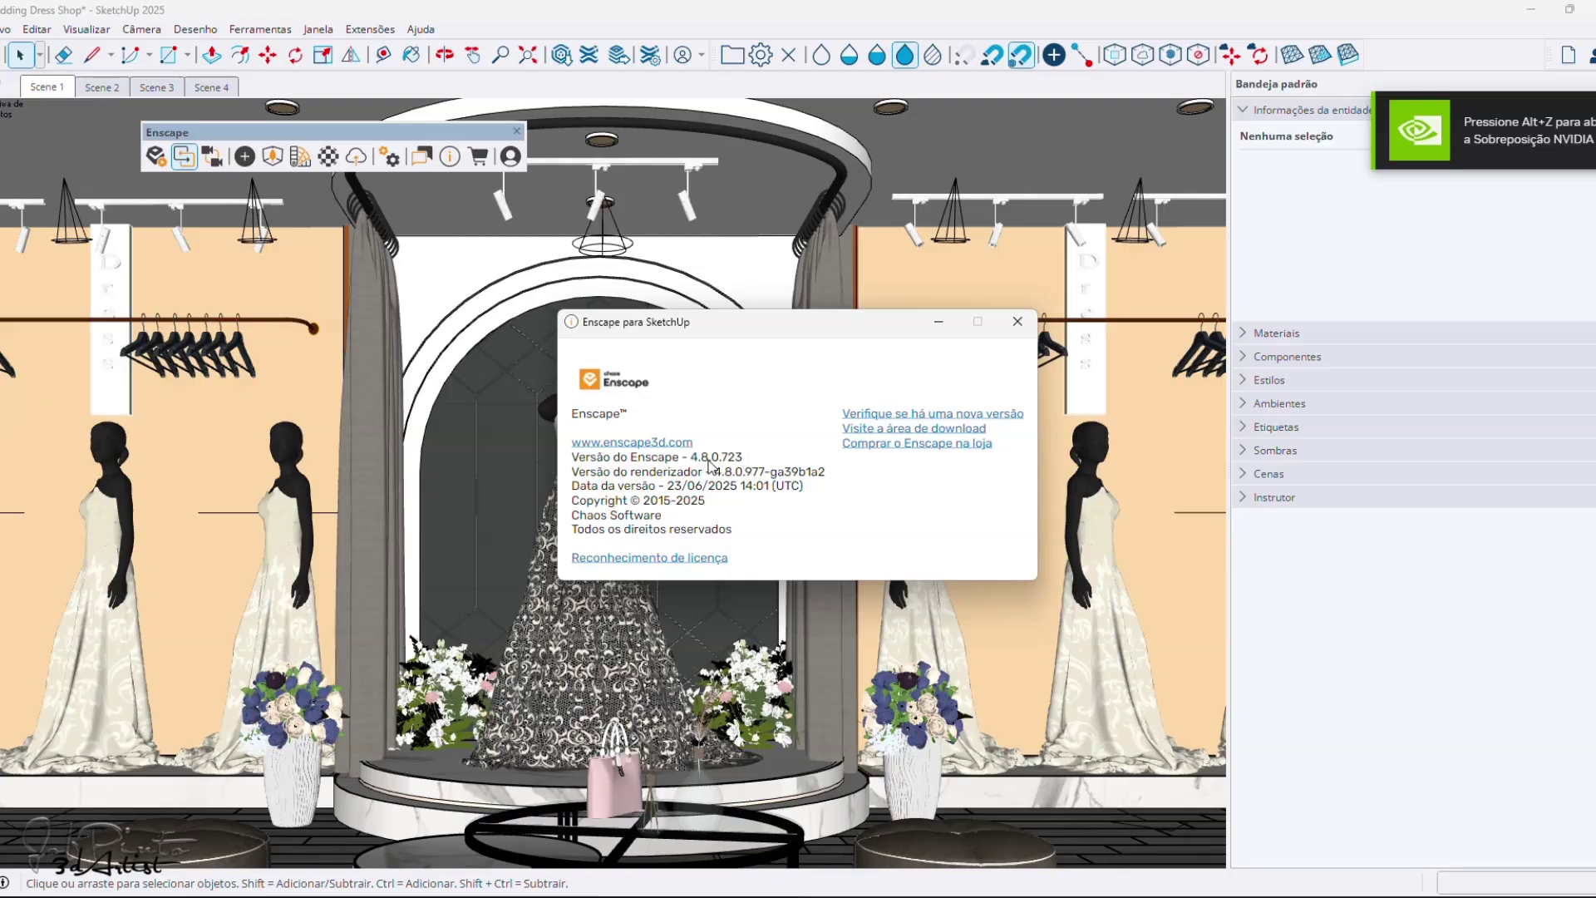
left_click(1017, 322)
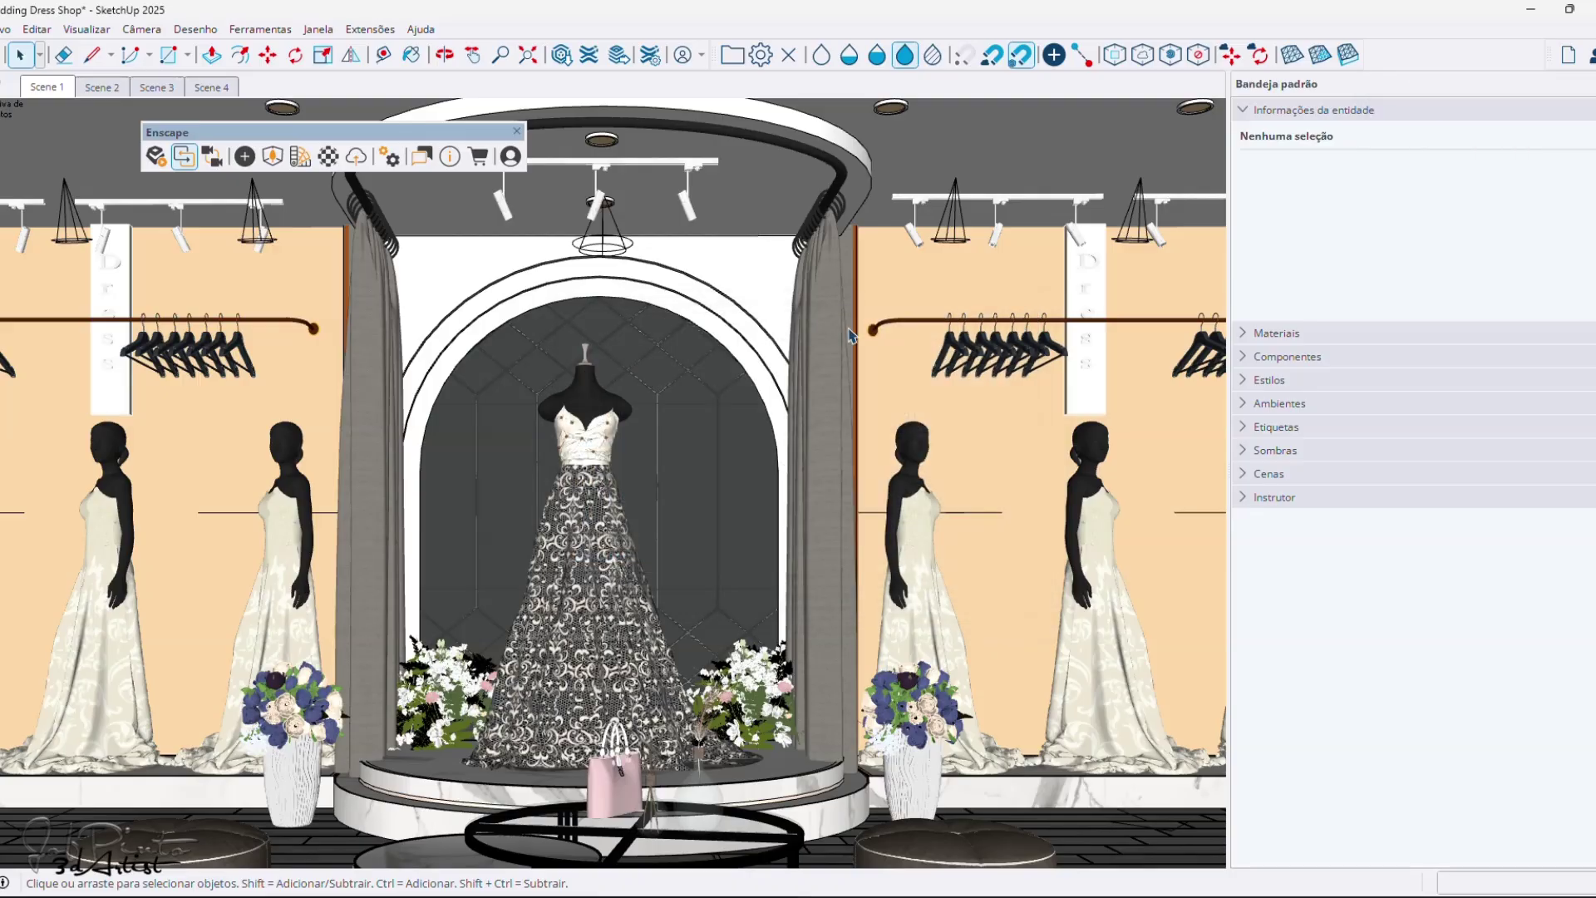
Step: Try starting Enscape, dismiss the licence notice, and close Wedding Dress Shop without saving
left_click(157, 158)
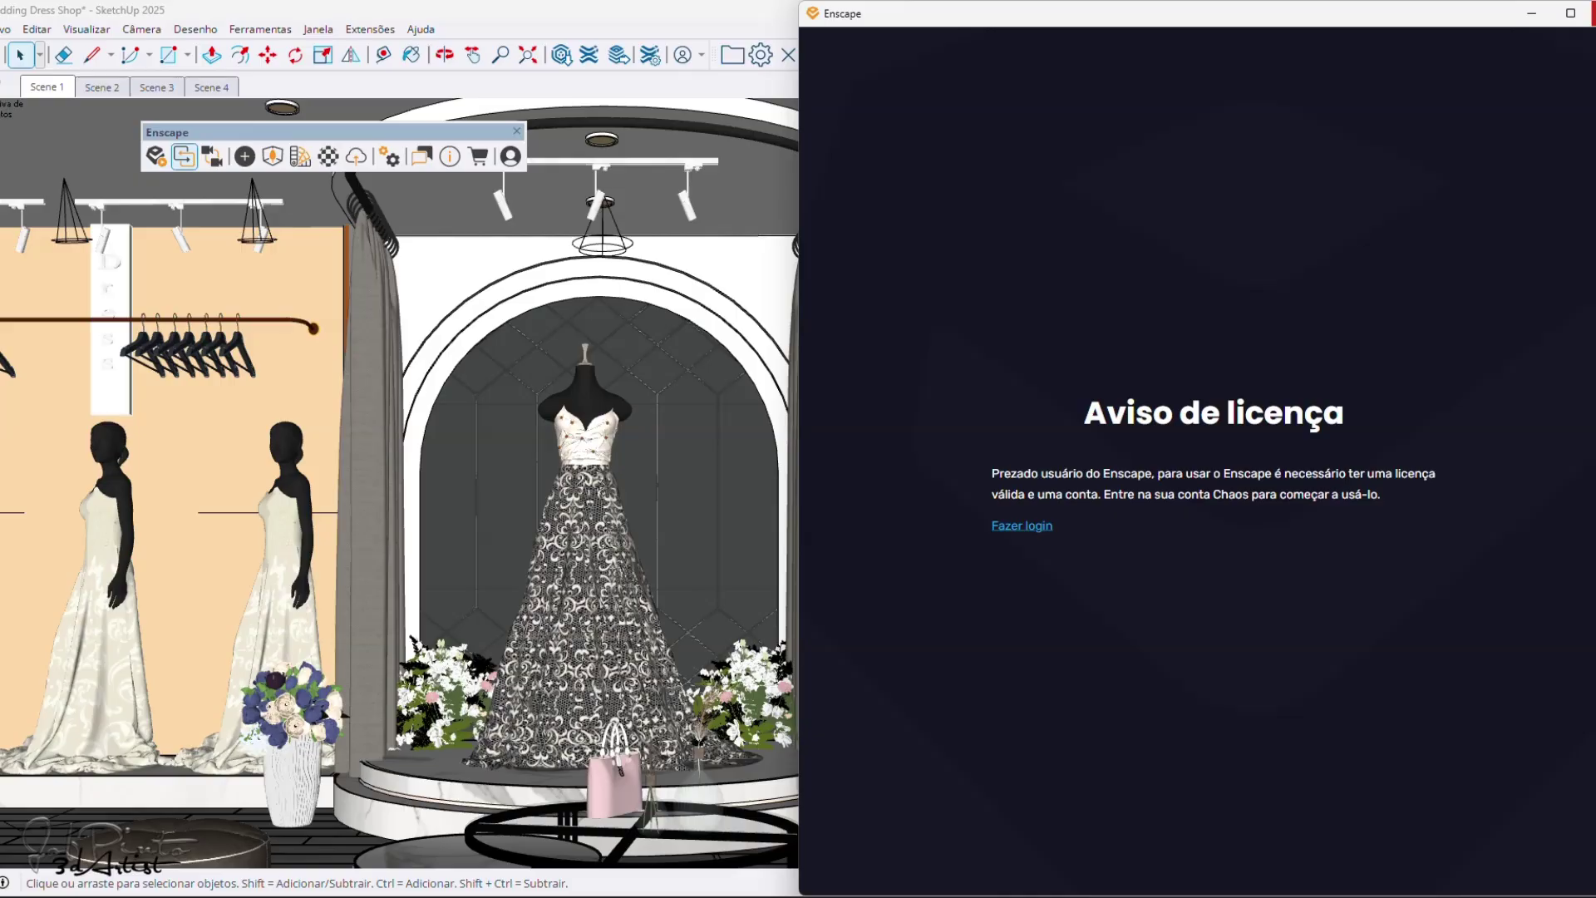
left_click(1594, 13)
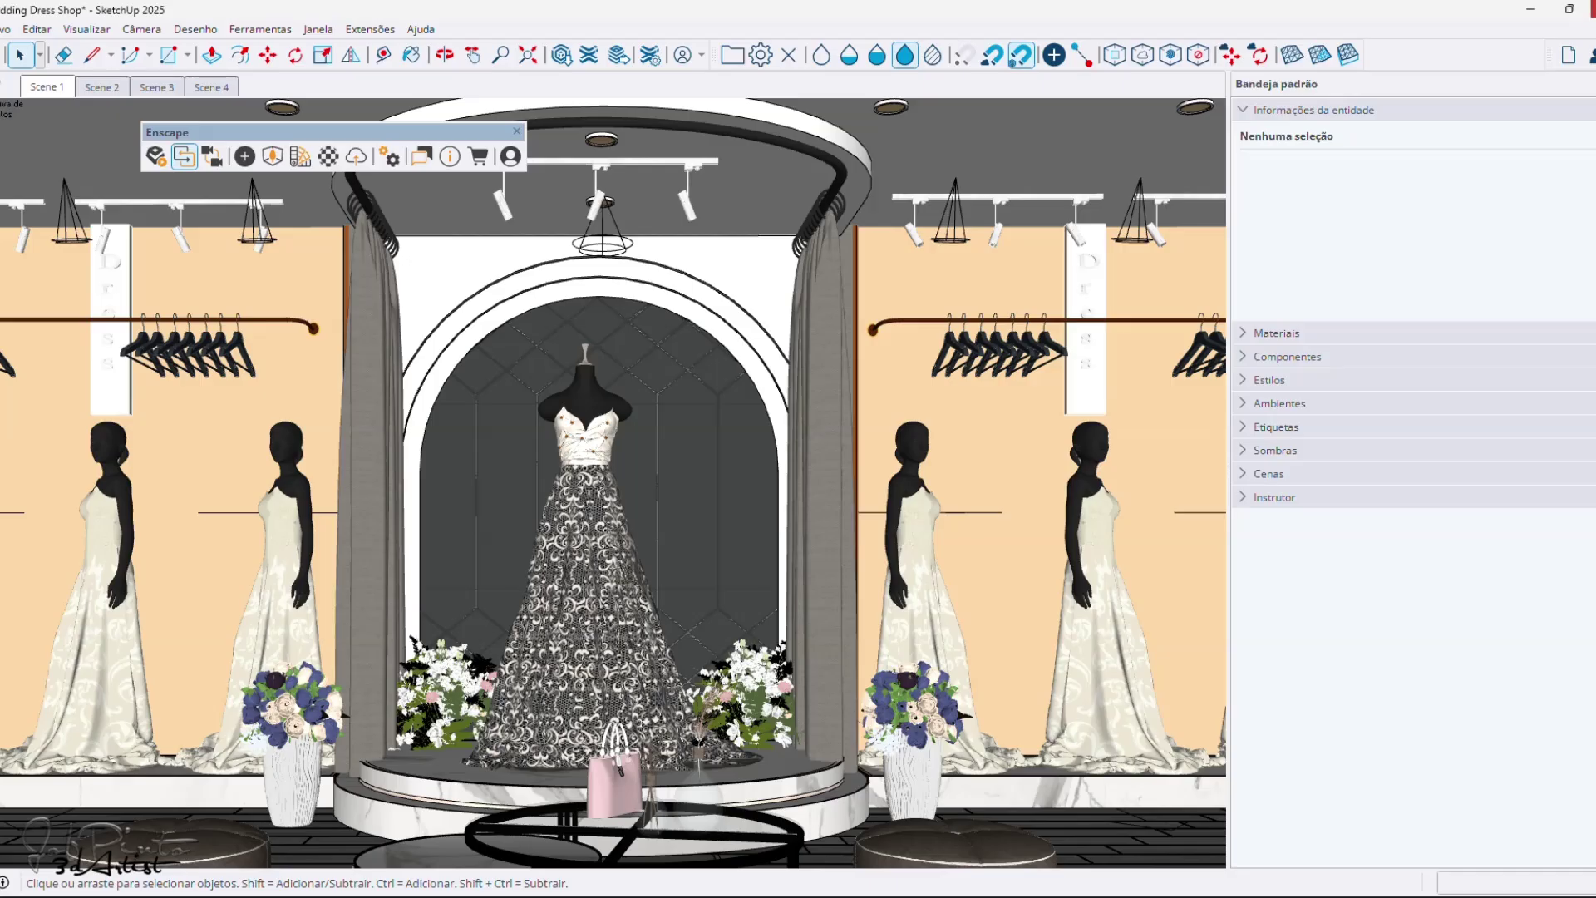
left_click(1593, 10)
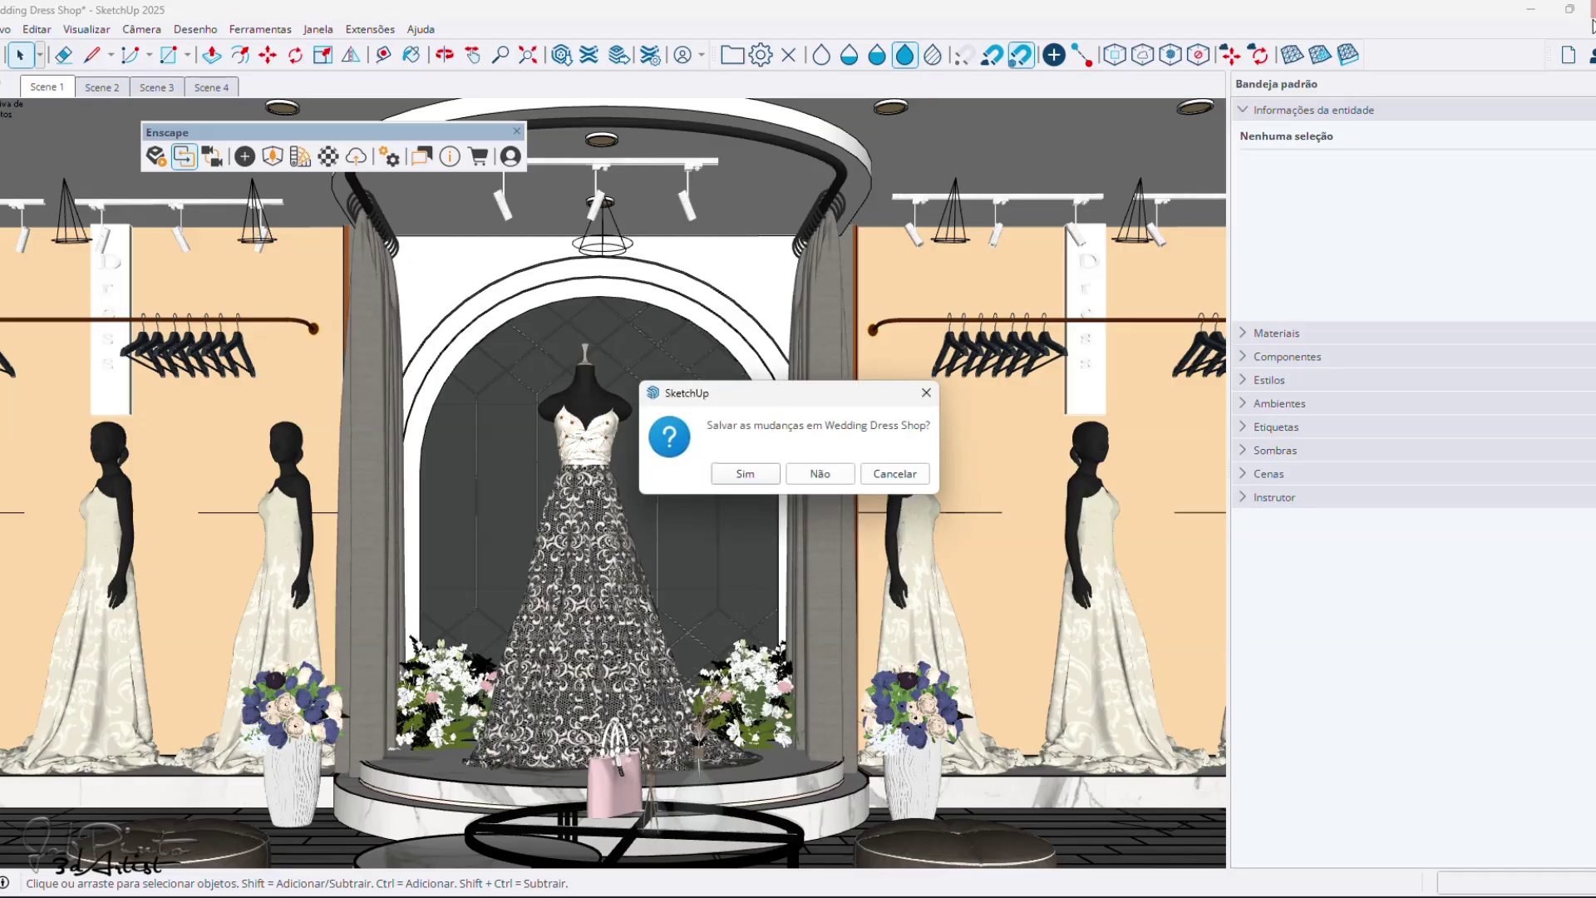
left_click(820, 474)
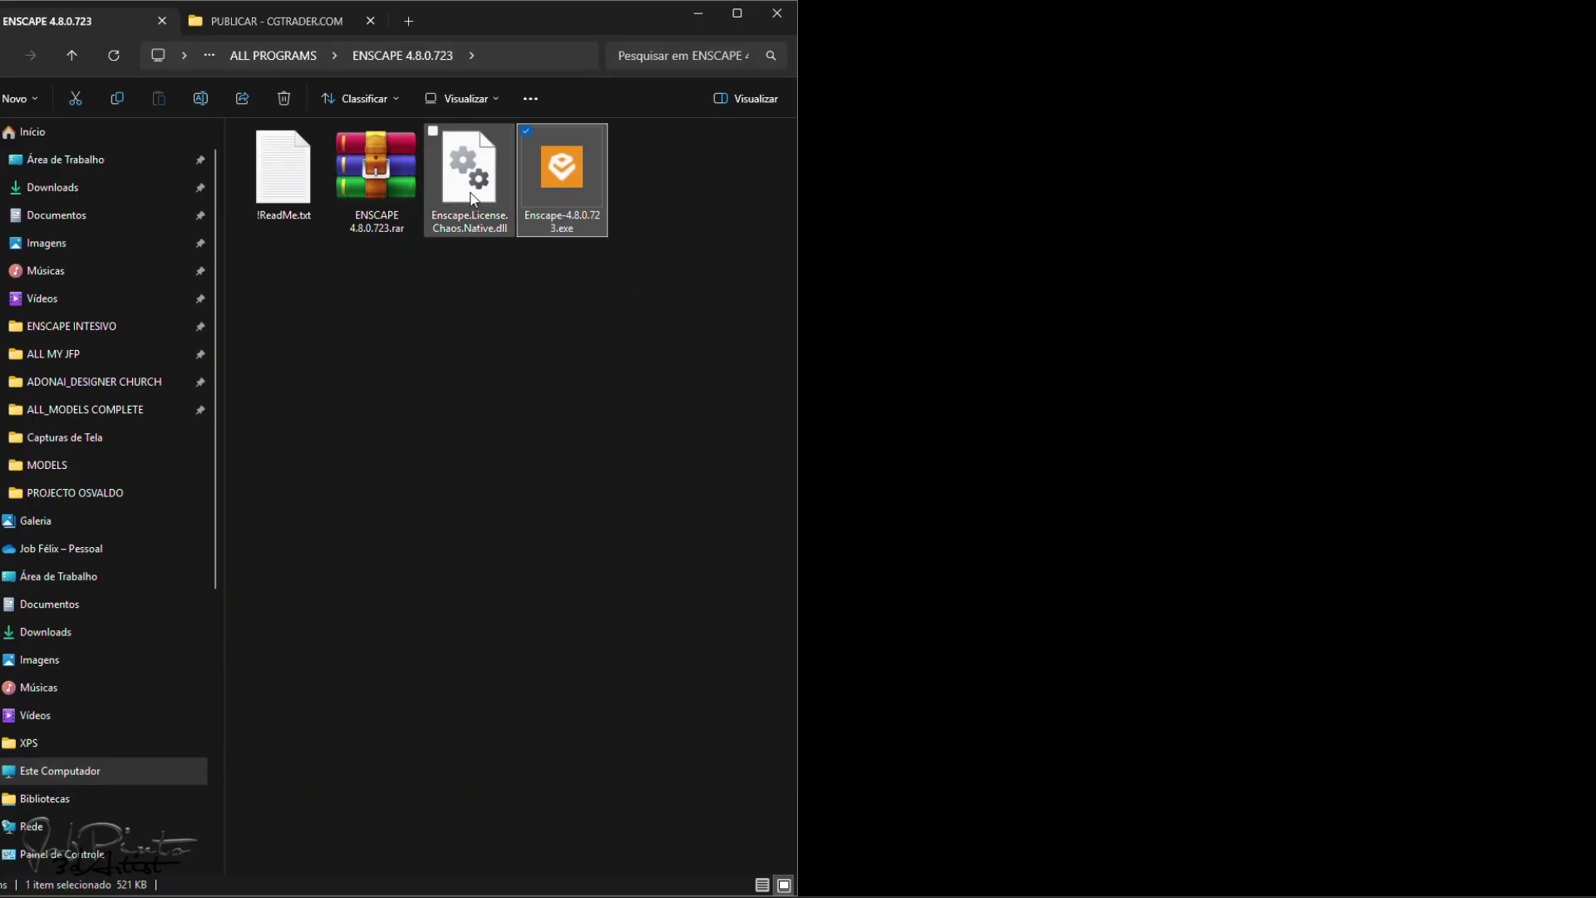
Step: Copy Enscape.License.Chaos.Native.dll from the ENSCAPE 4.8.0.723 folder
left_click(472, 222)
mouse_move(468, 181)
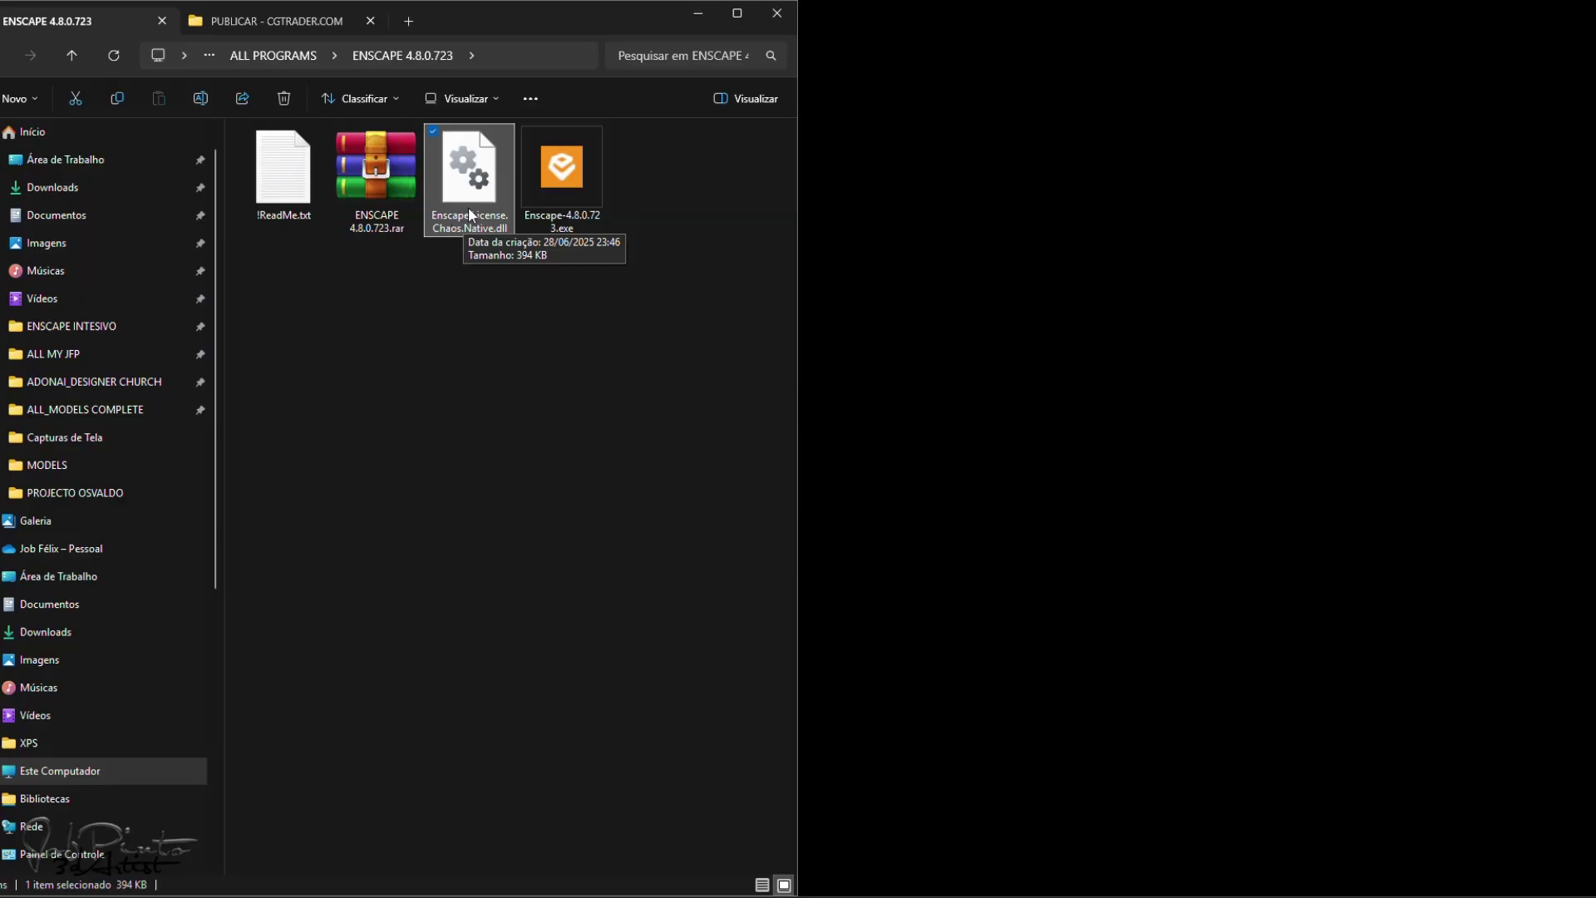
right_click(469, 210)
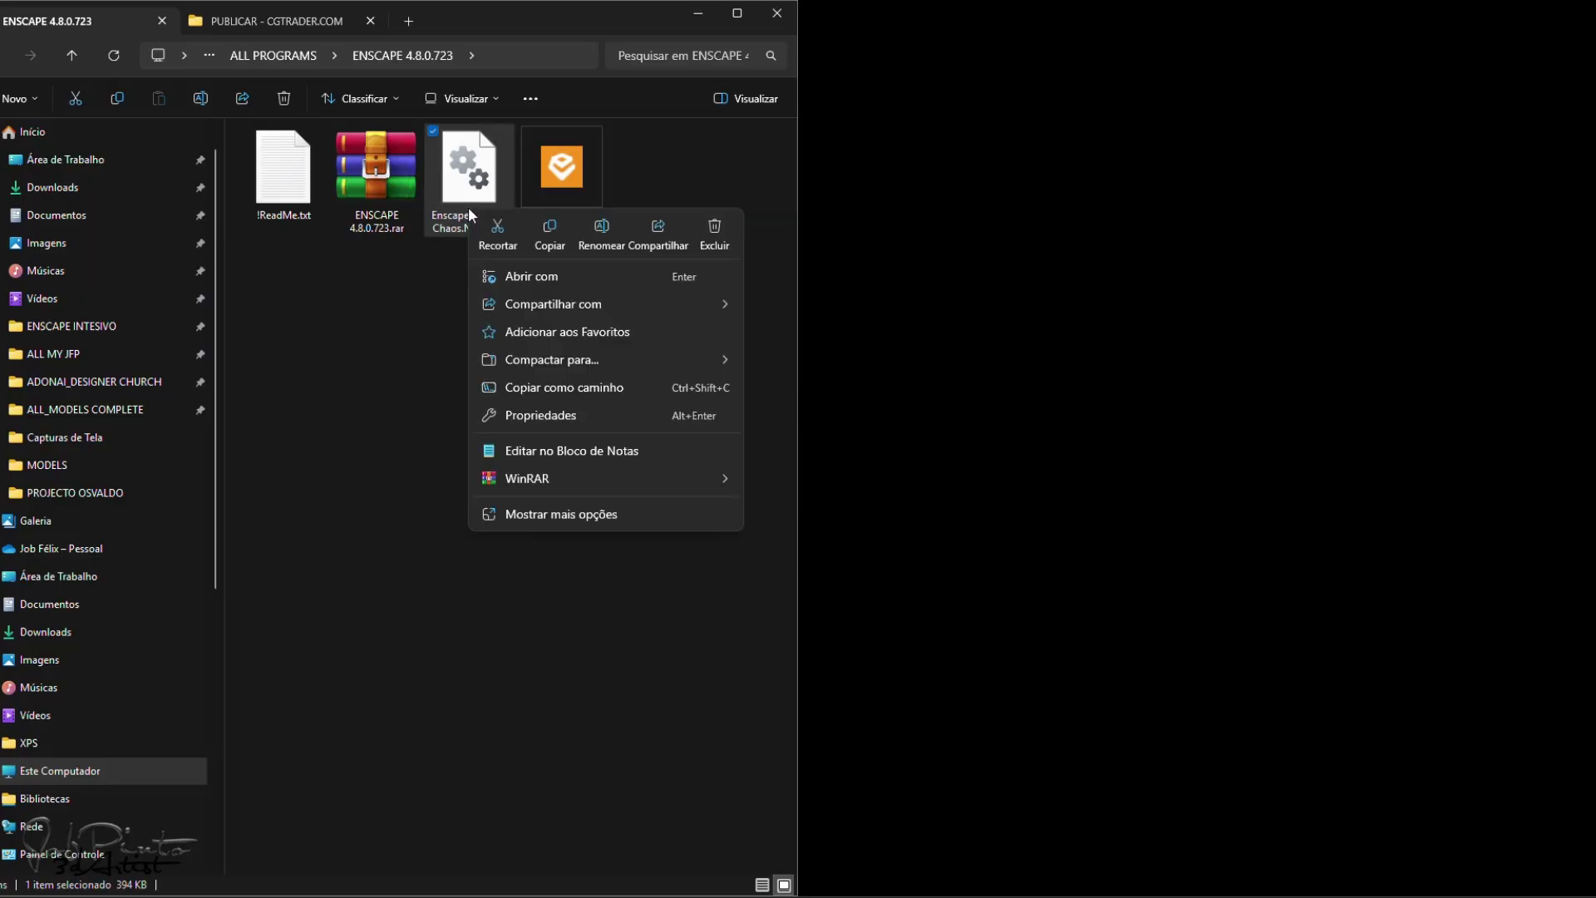
left_click(555, 233)
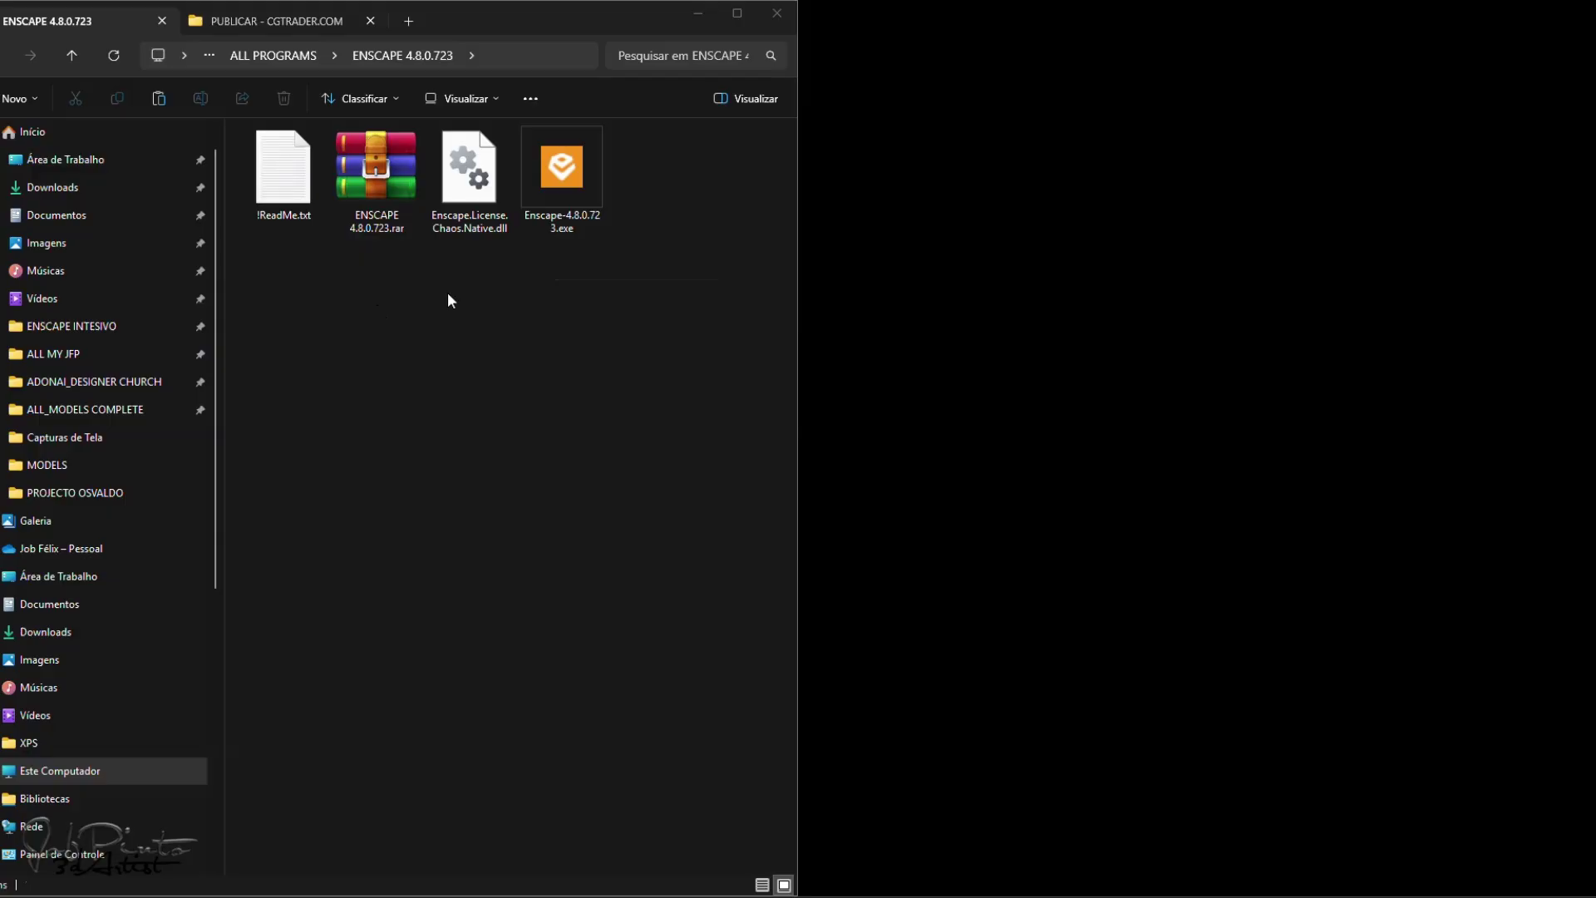
Step: Paste the dll into C:\Arquivos de Programas\Enscape\RendererHost, replacing the original with admin permission
middle_click(58, 776)
left_click(453, 24)
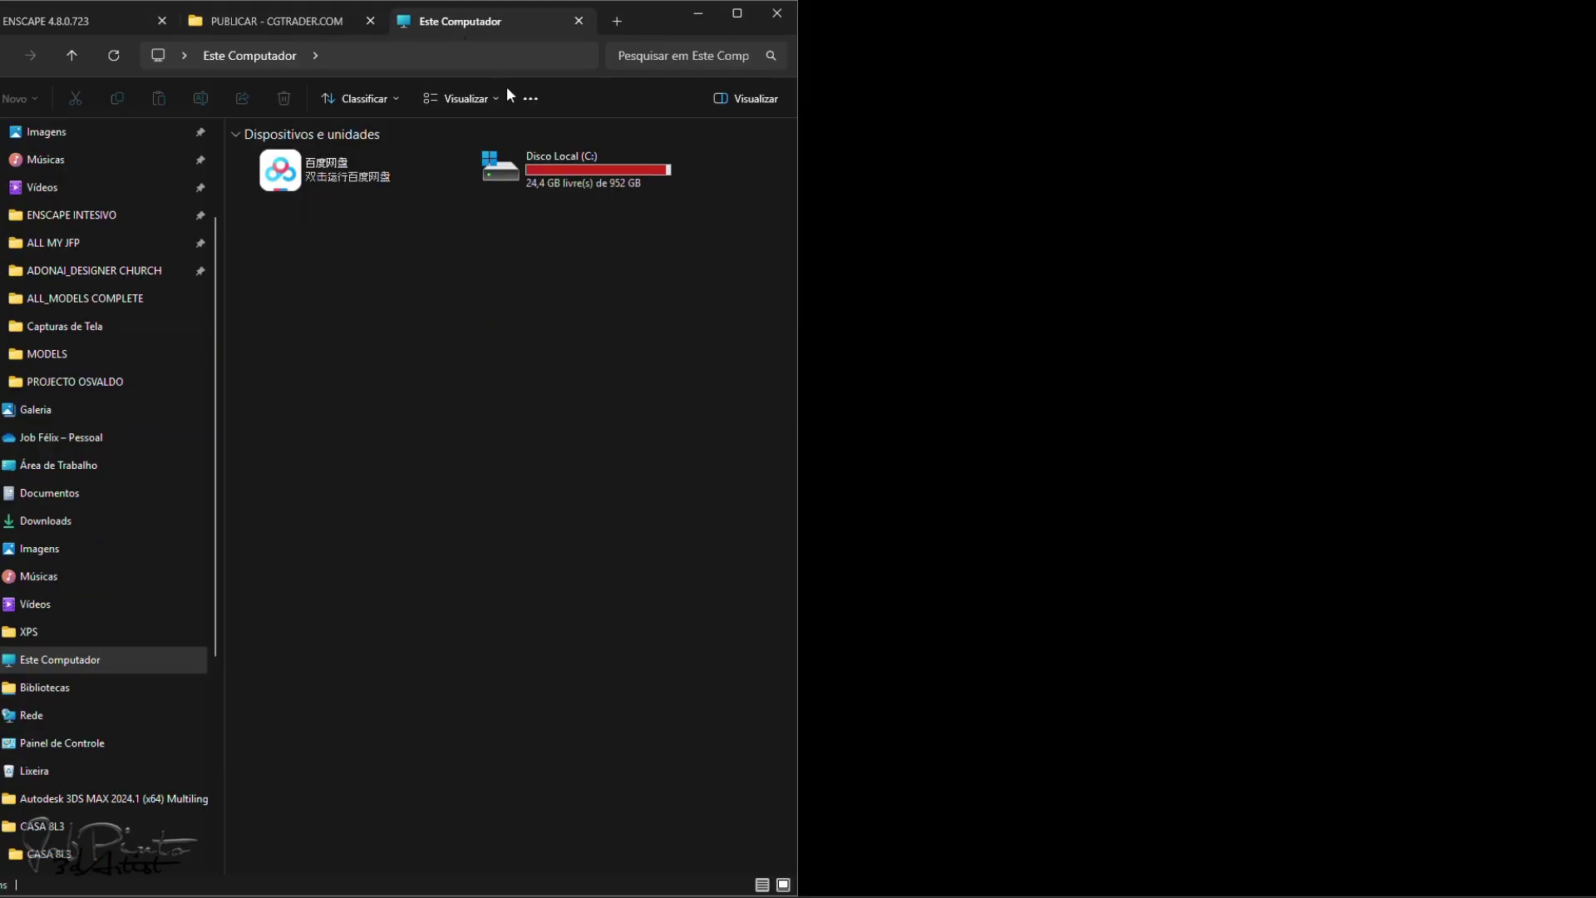
double_click(534, 166)
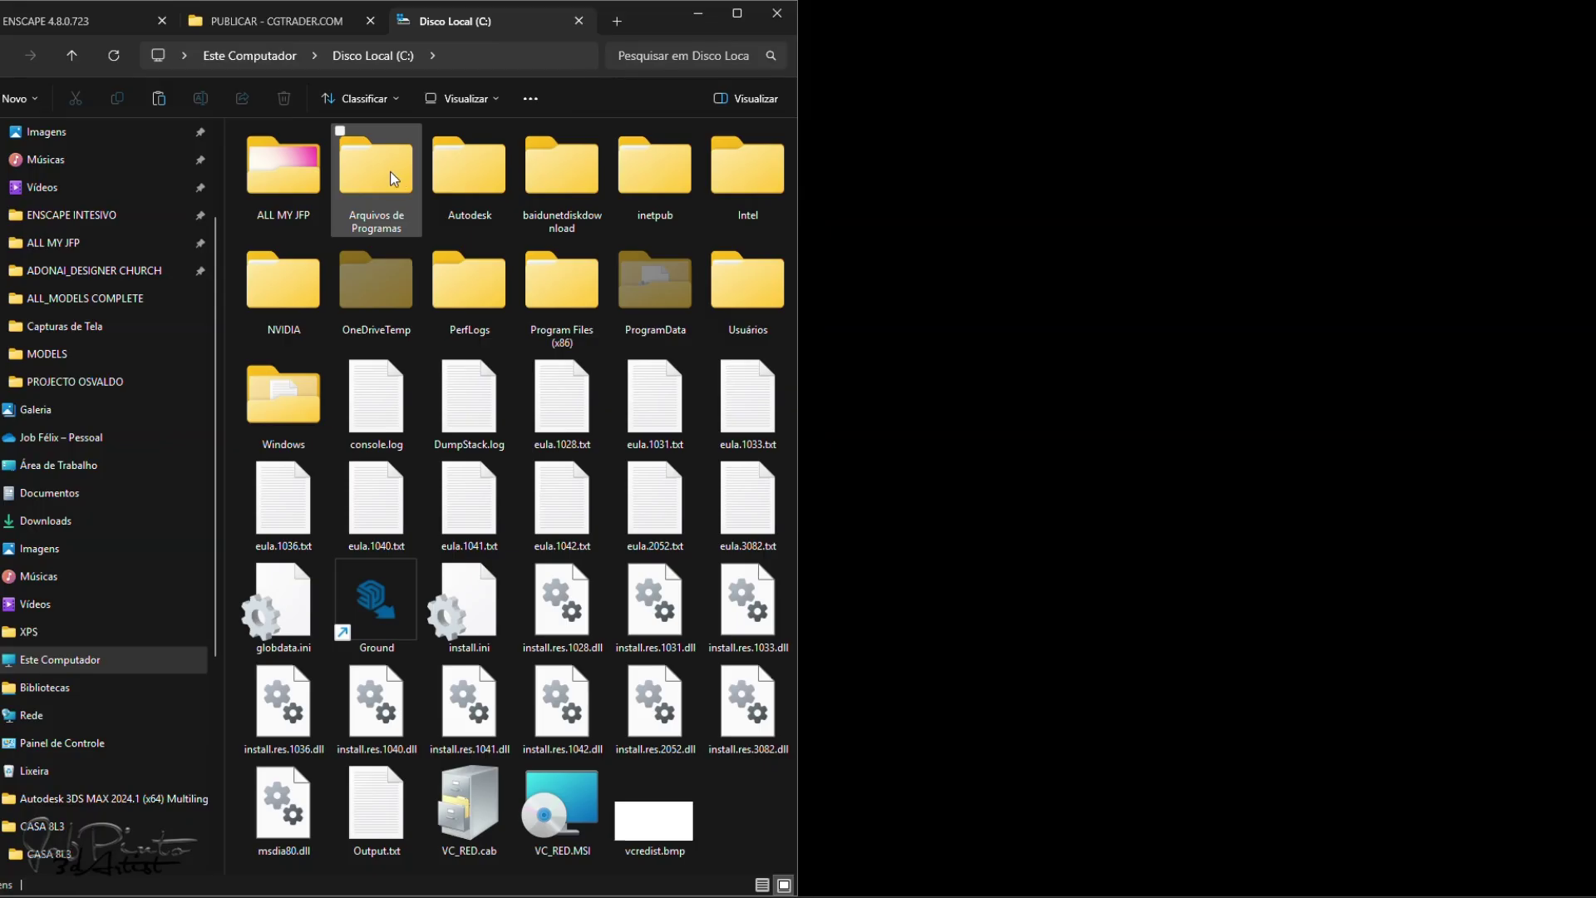
double_click(361, 176)
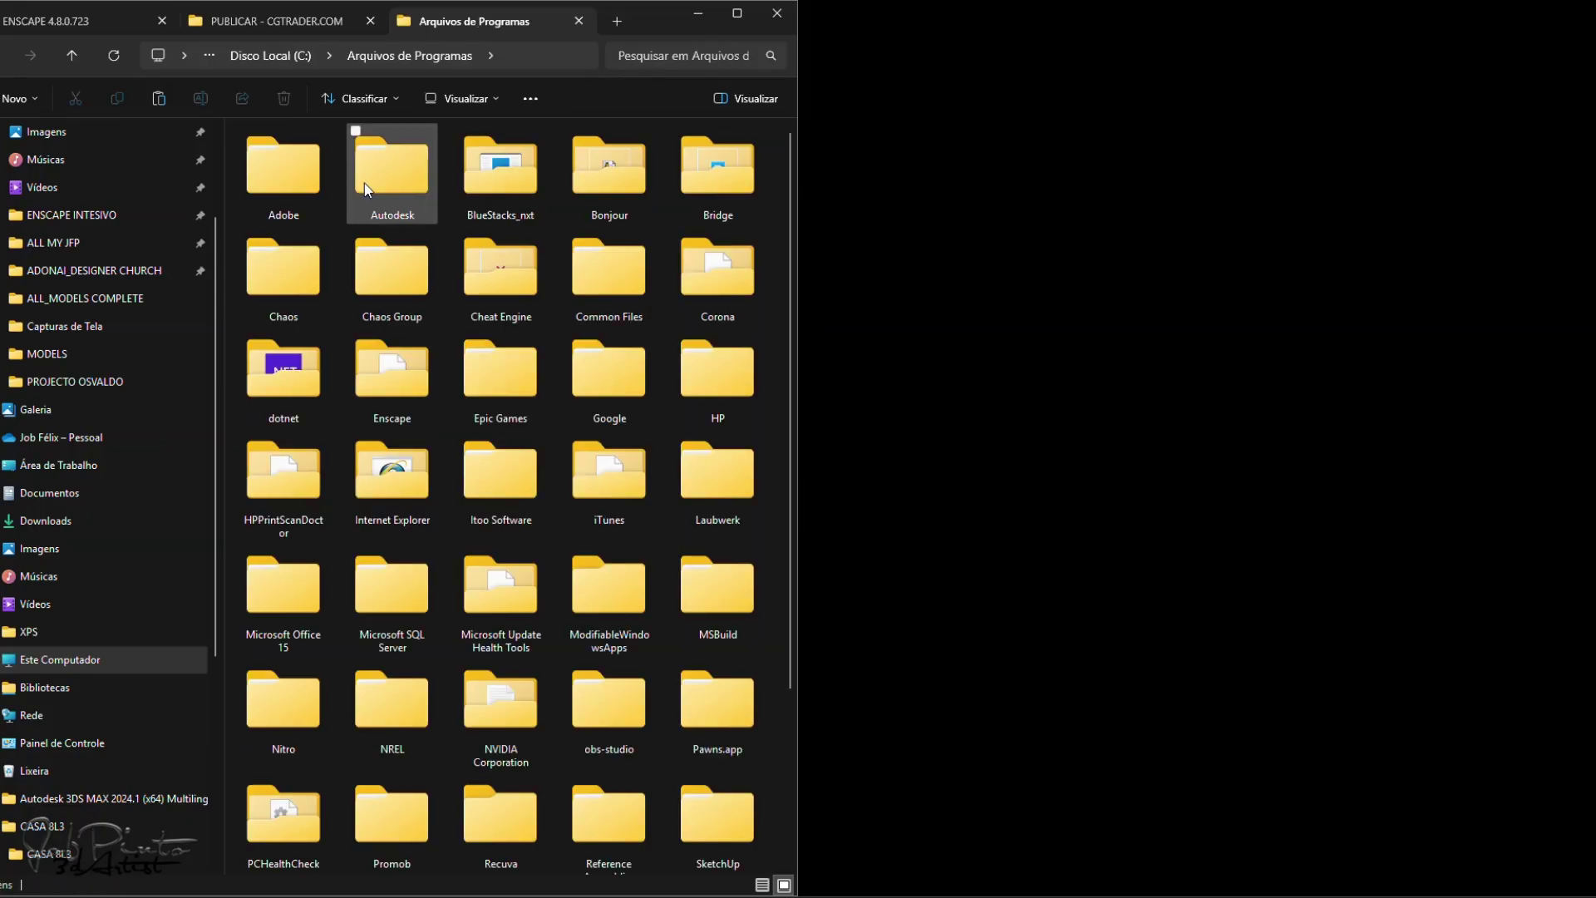
mouse_move(391, 381)
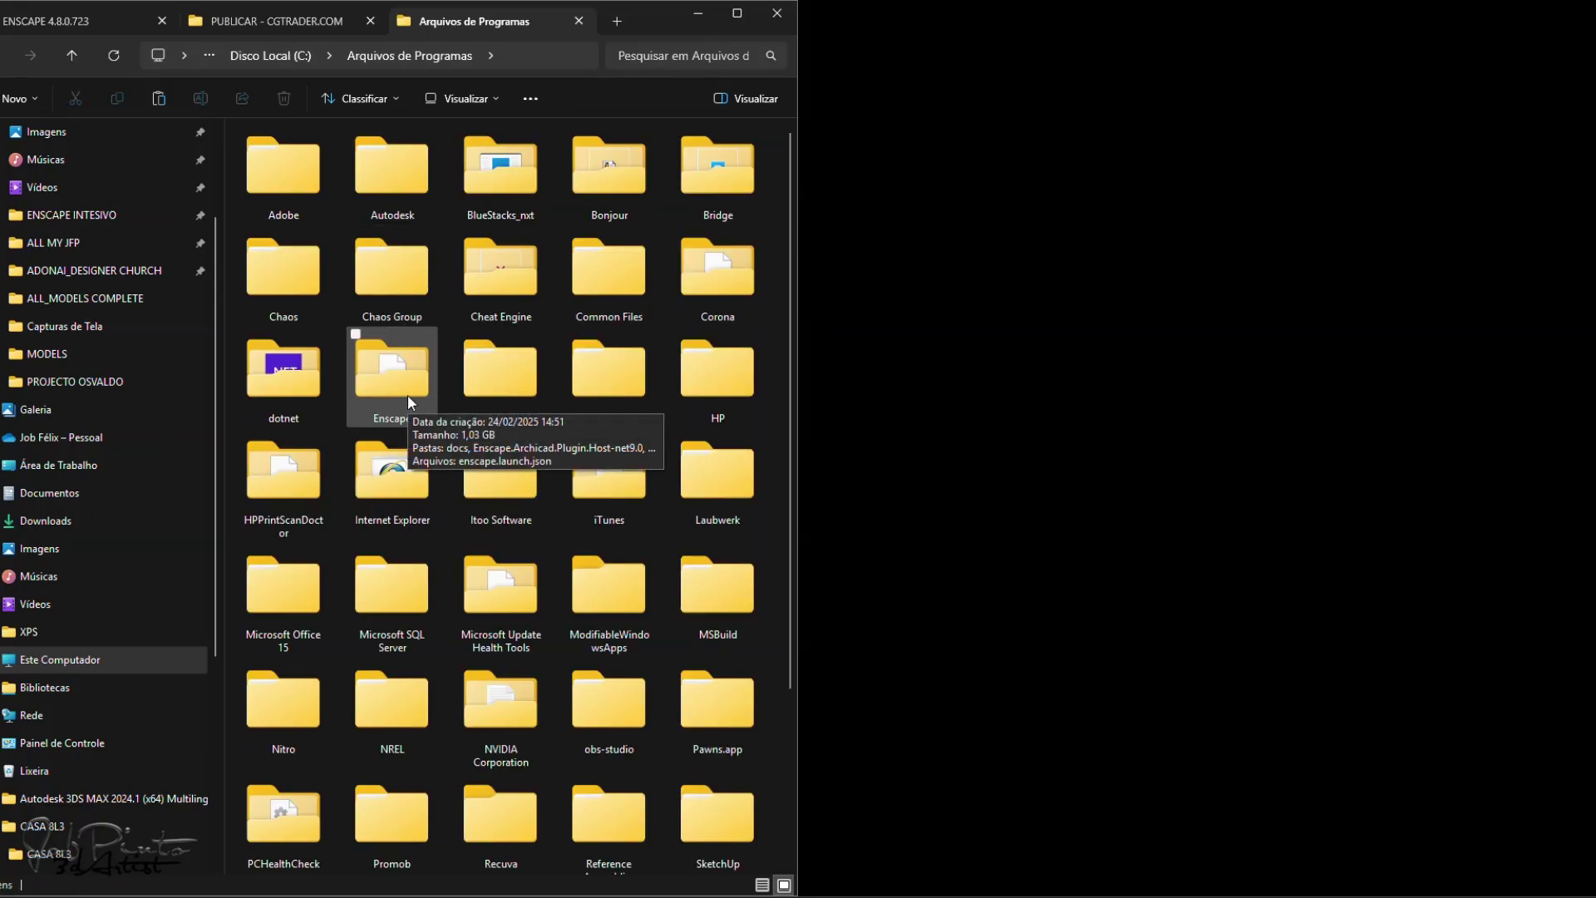
double_click(407, 395)
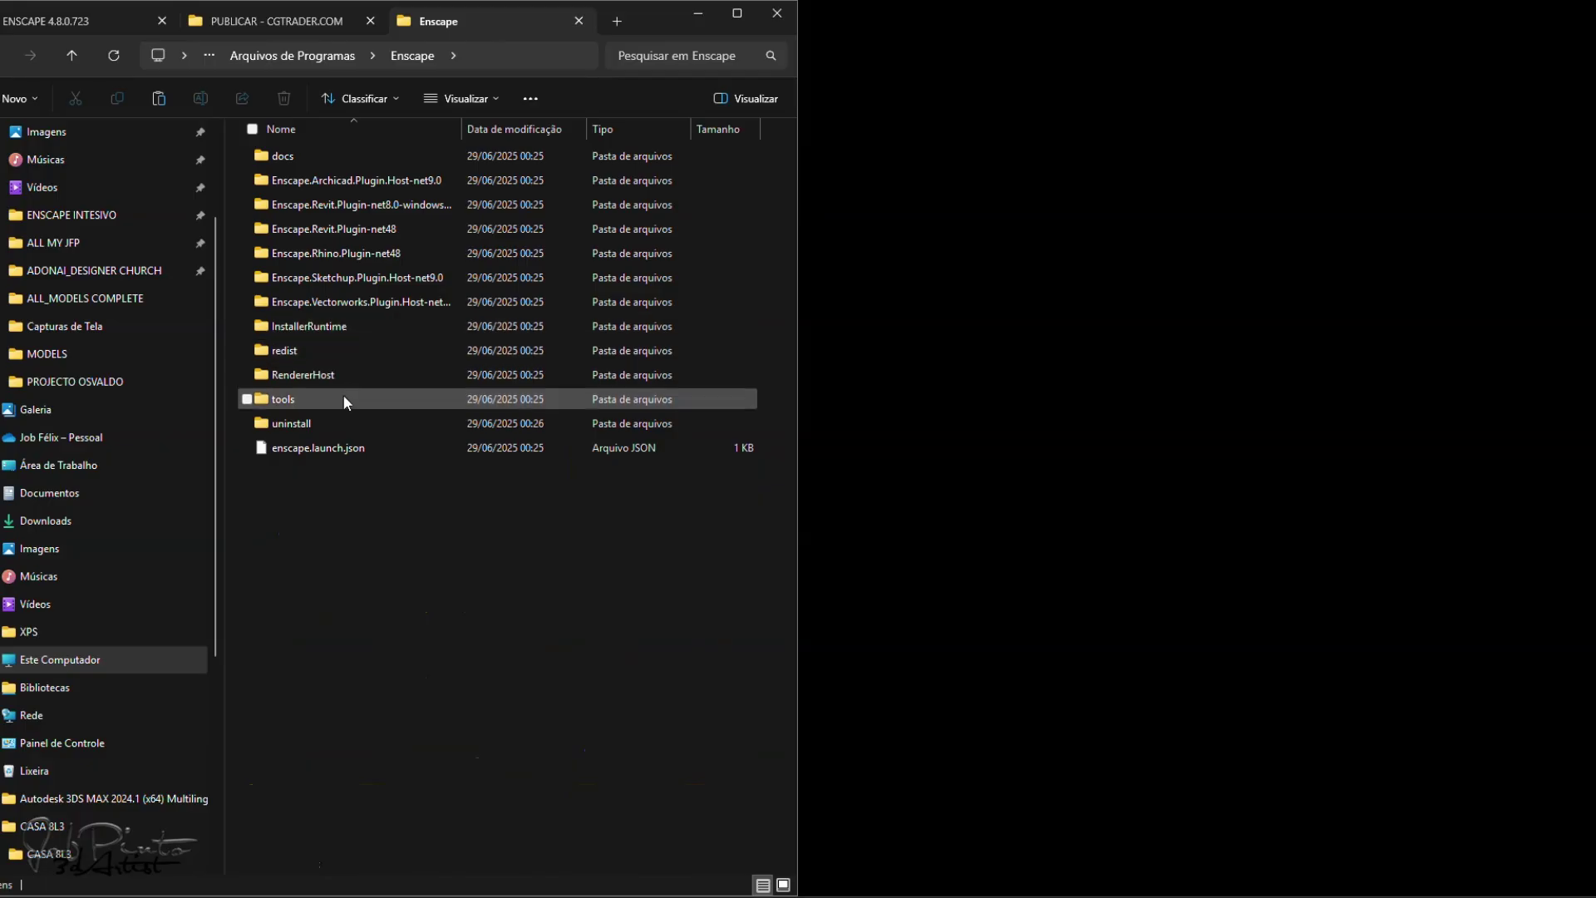
double_click(301, 376)
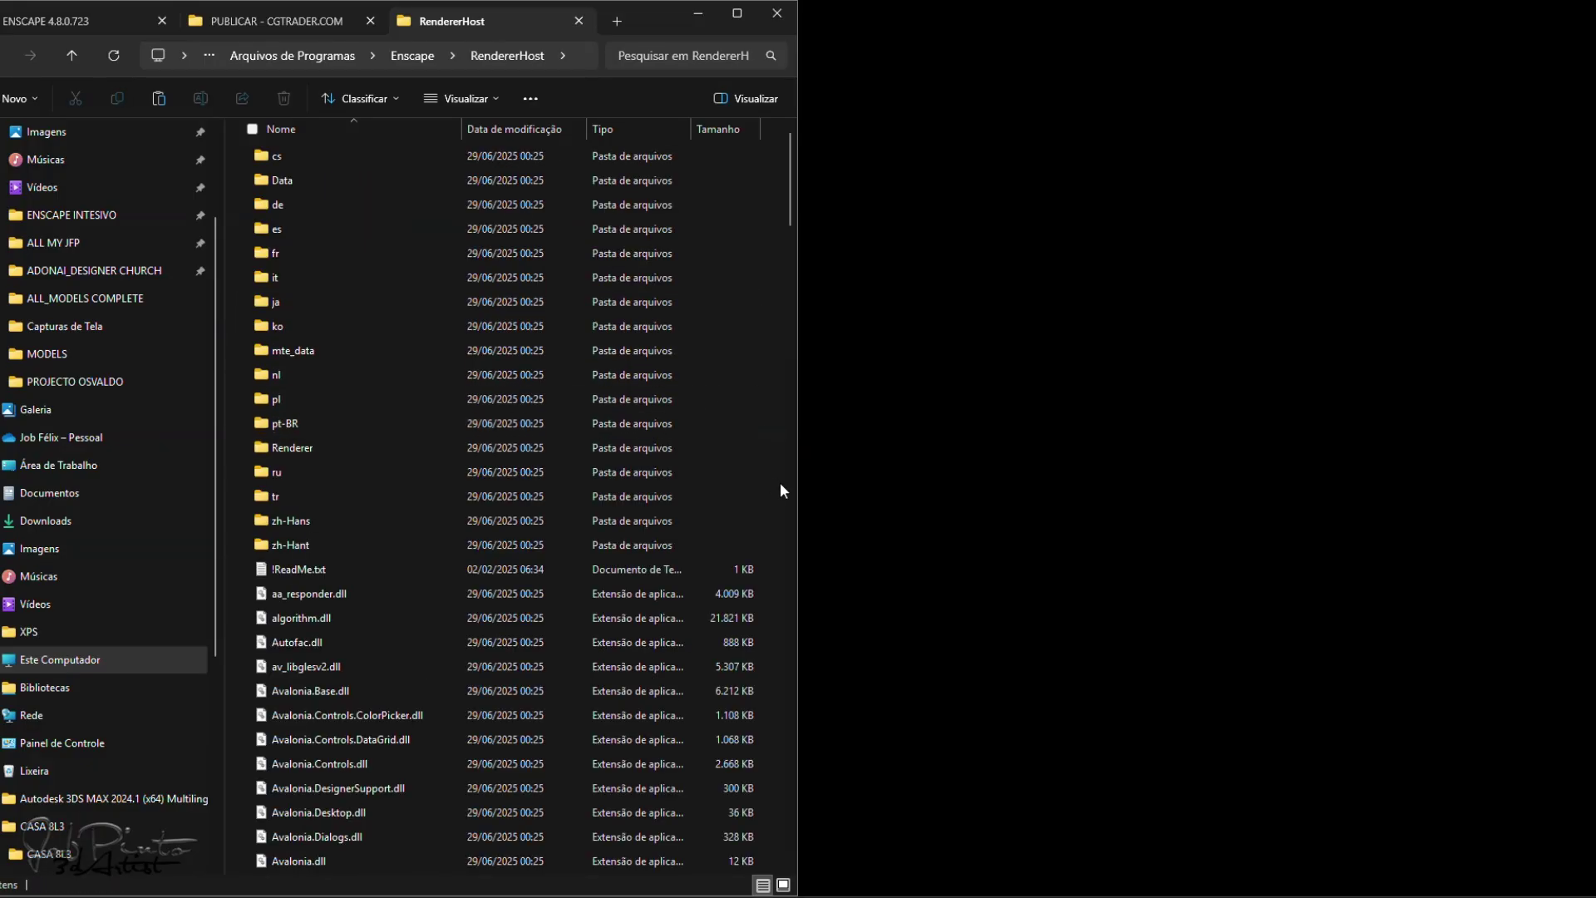
right_click(765, 605)
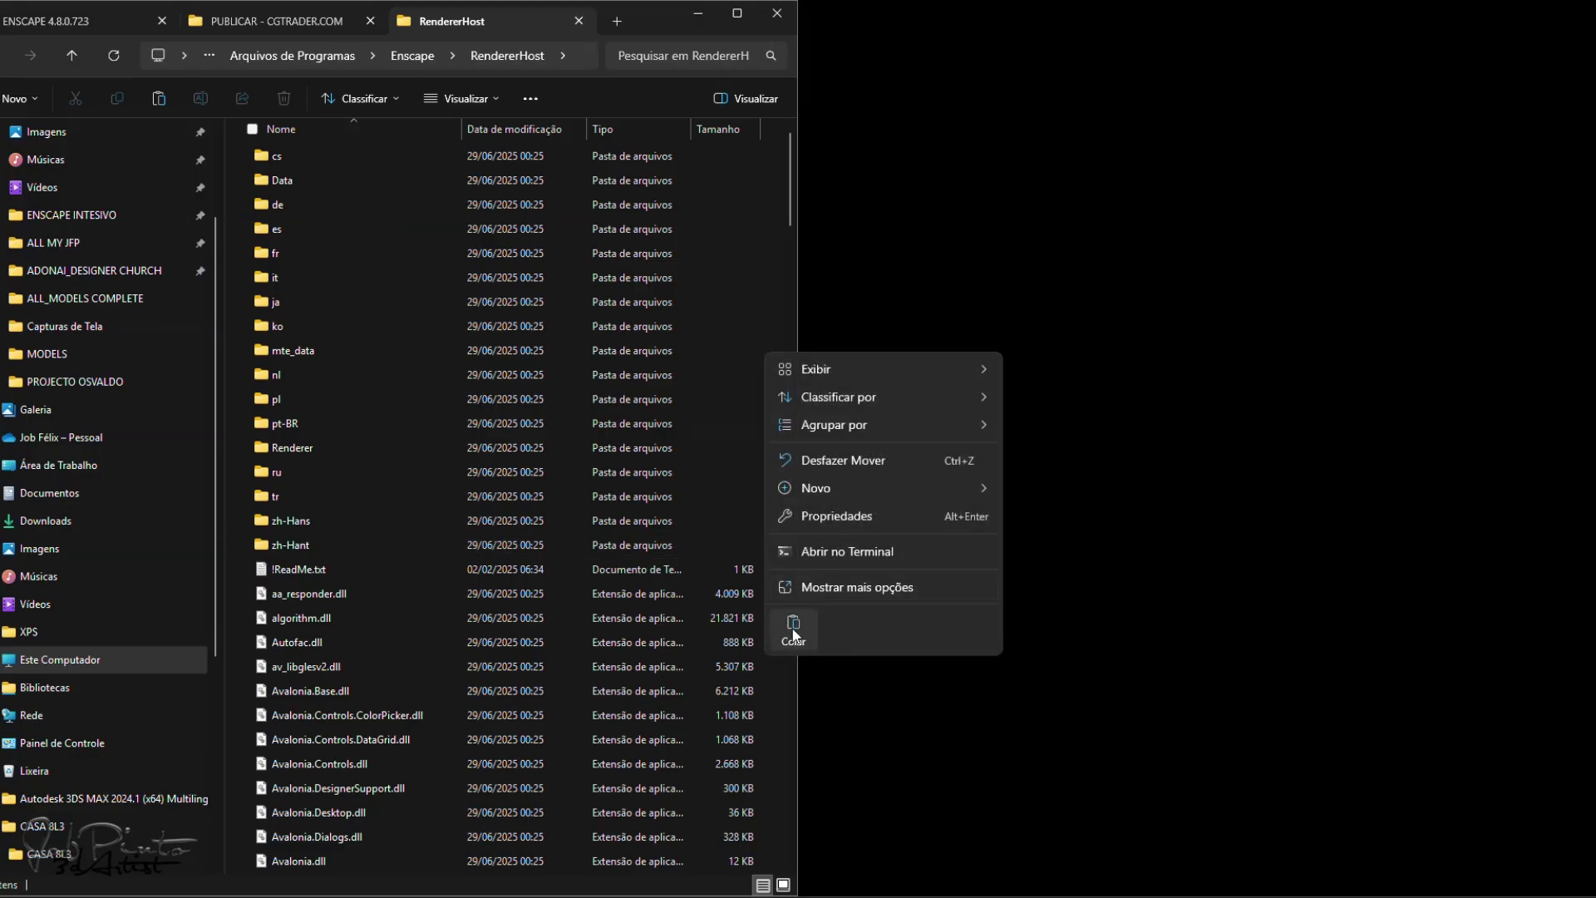
left_click(795, 631)
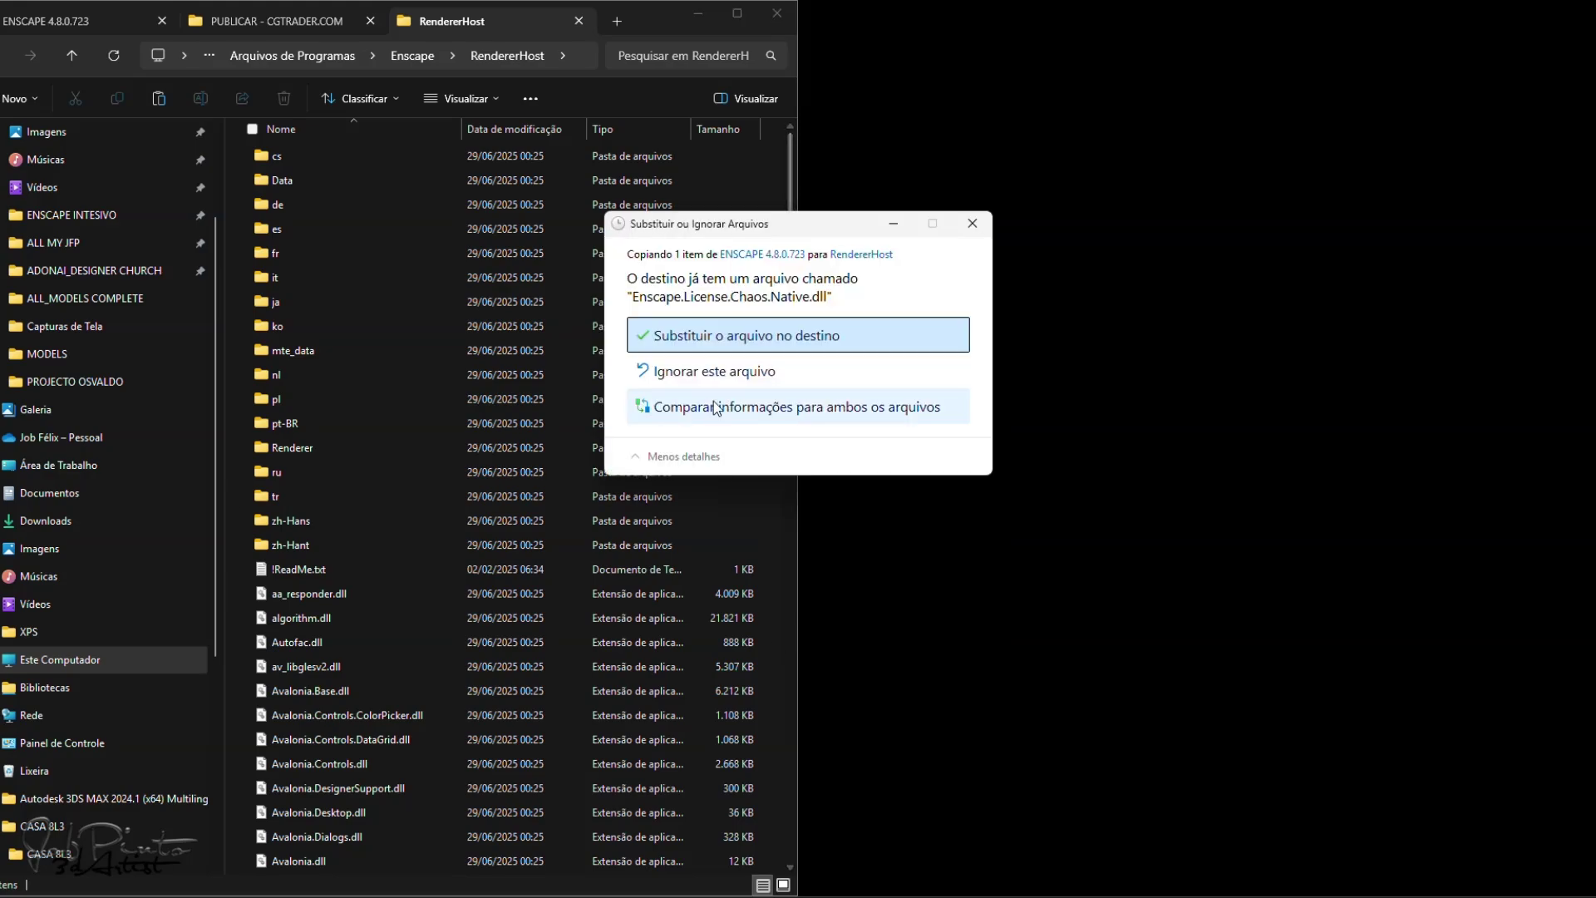
left_click(680, 337)
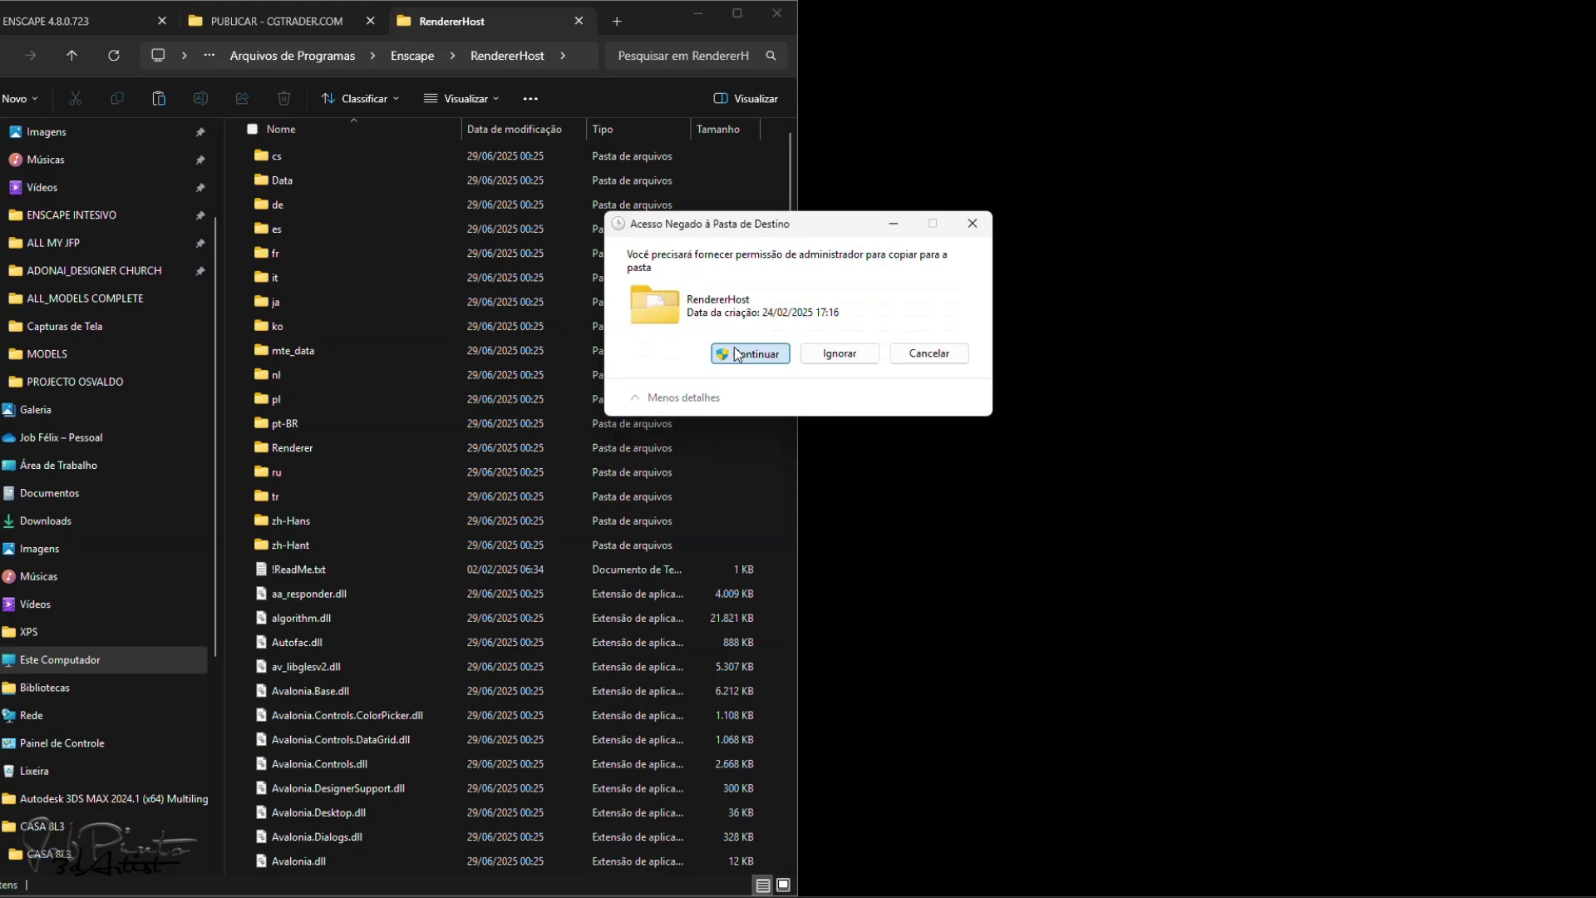
left_click(735, 349)
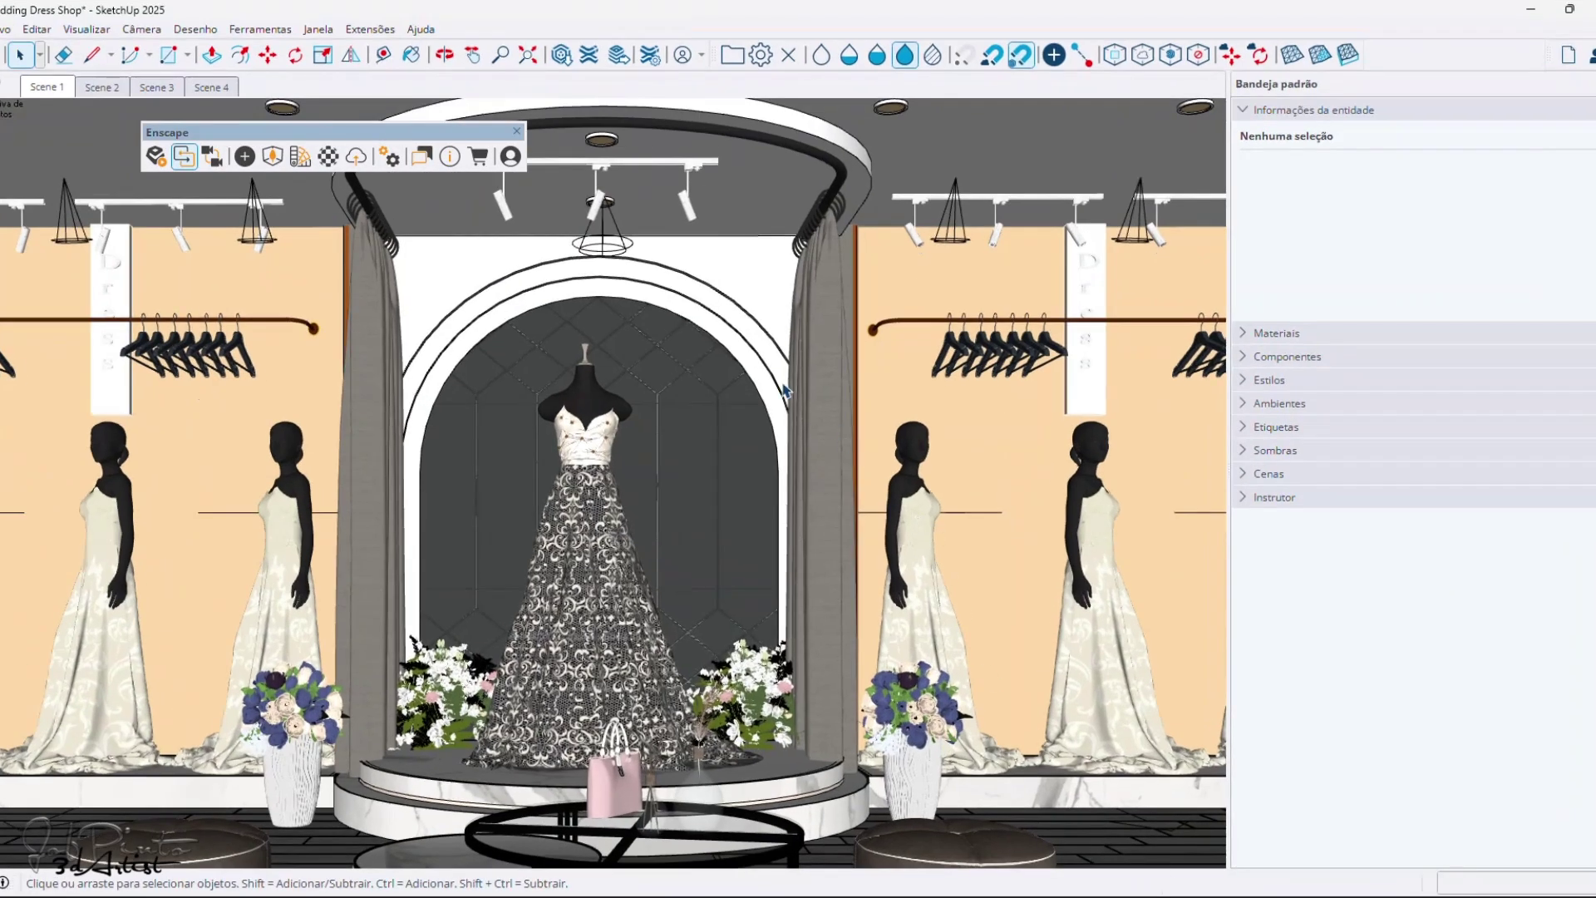
Step: Check the Enscape About dialog shows 4.8.0.723, then start Enscape's live render
left_click(449, 157)
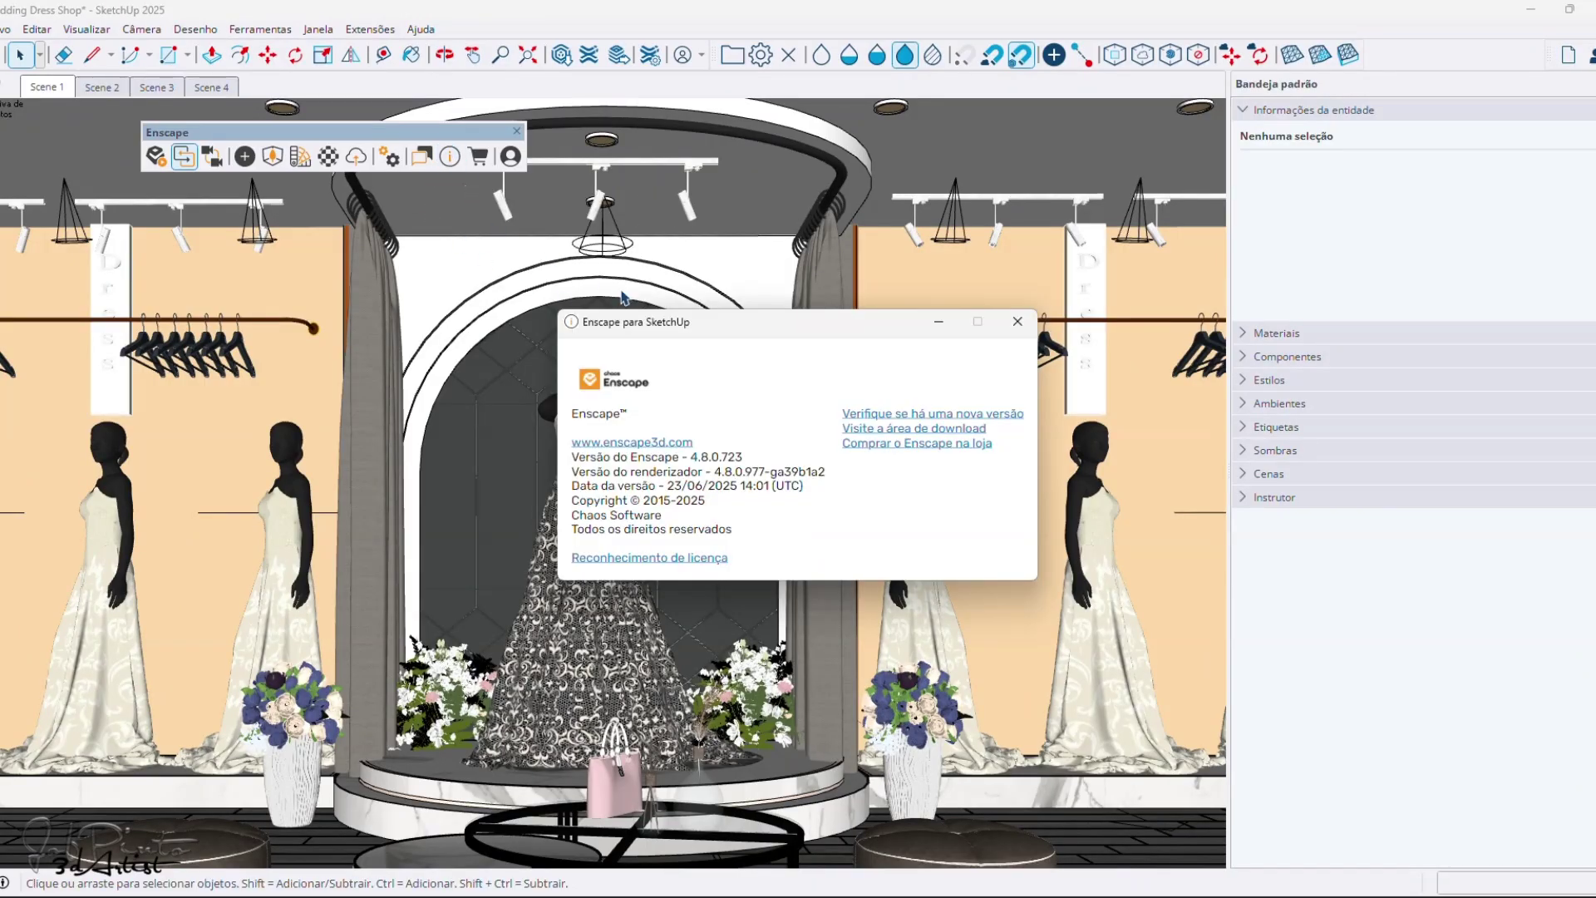
left_click(1019, 323)
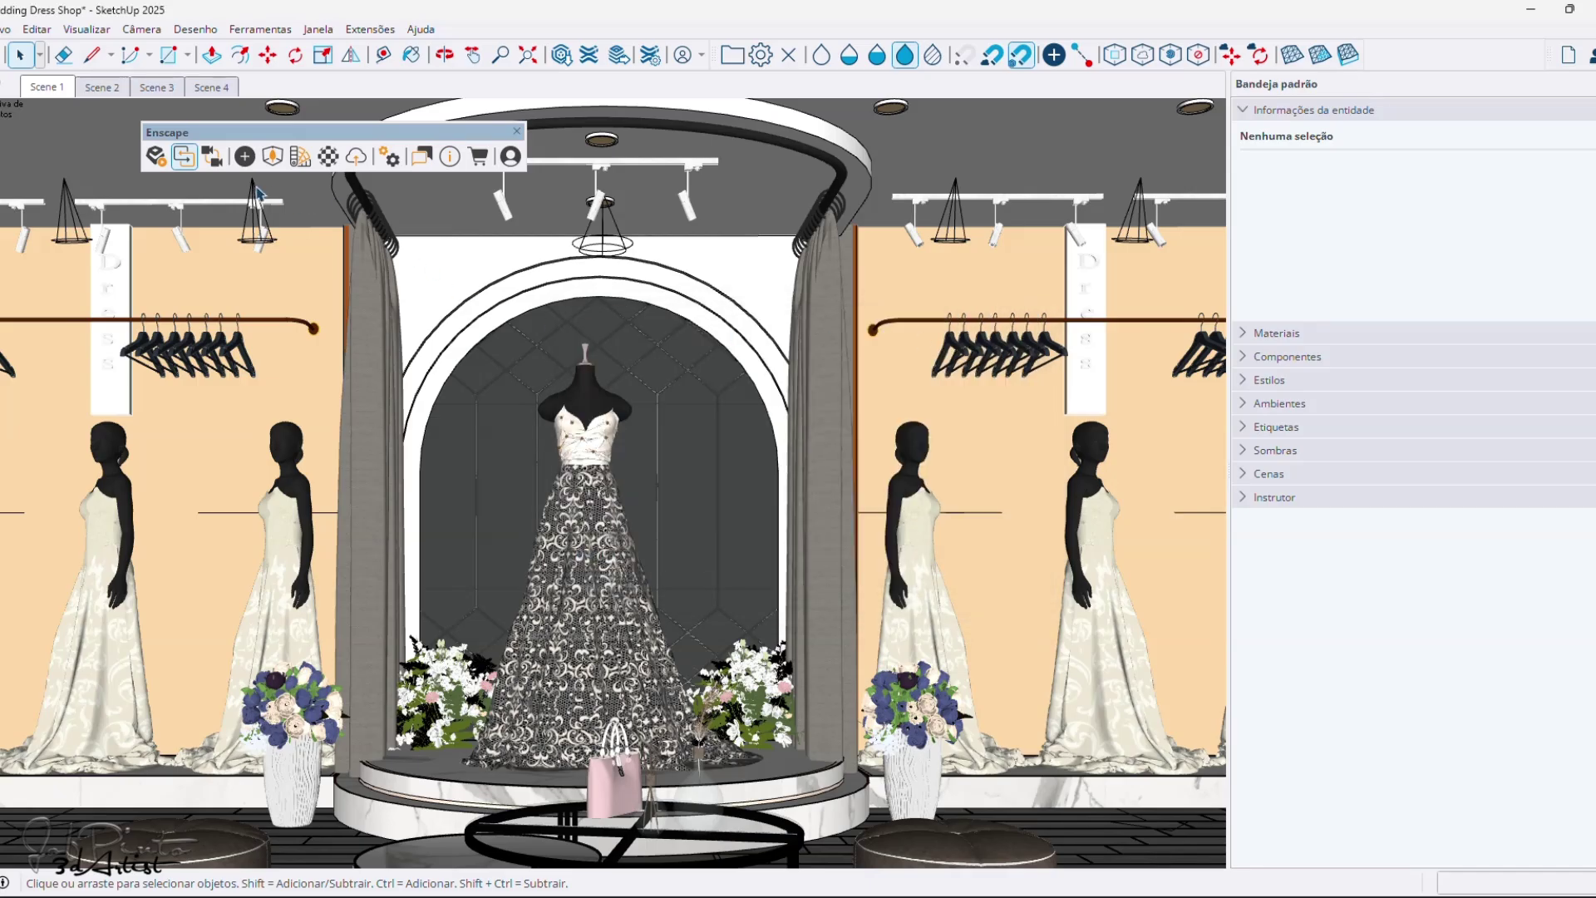
left_click(154, 157)
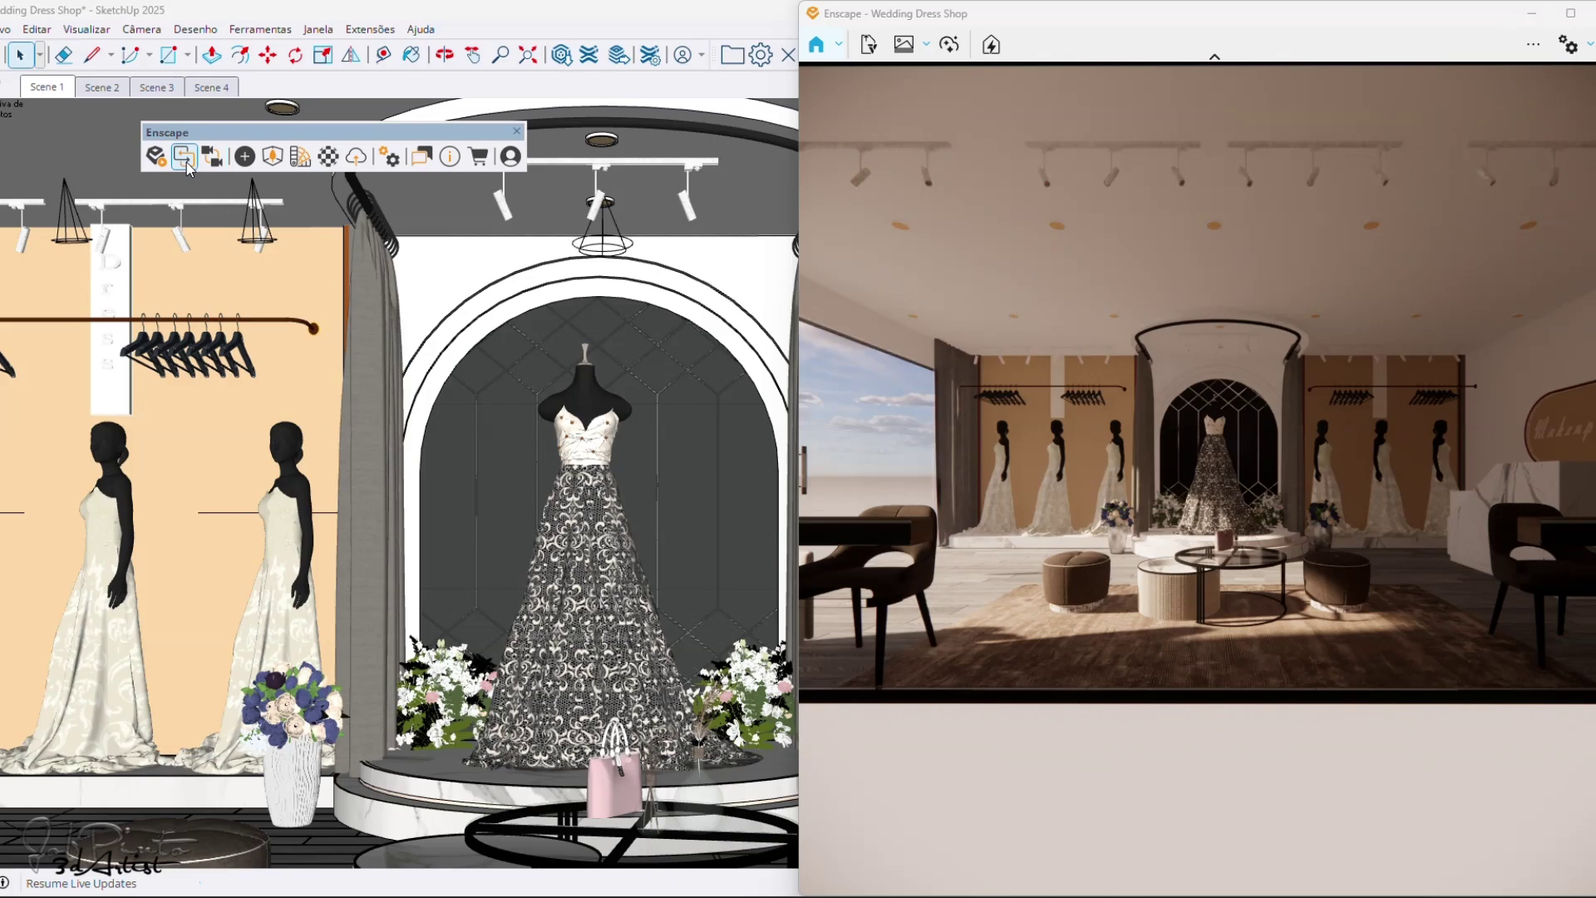
Step: Restore the Enscape window from the taskbar and maximize it to fill the screen
left_click(215, 160)
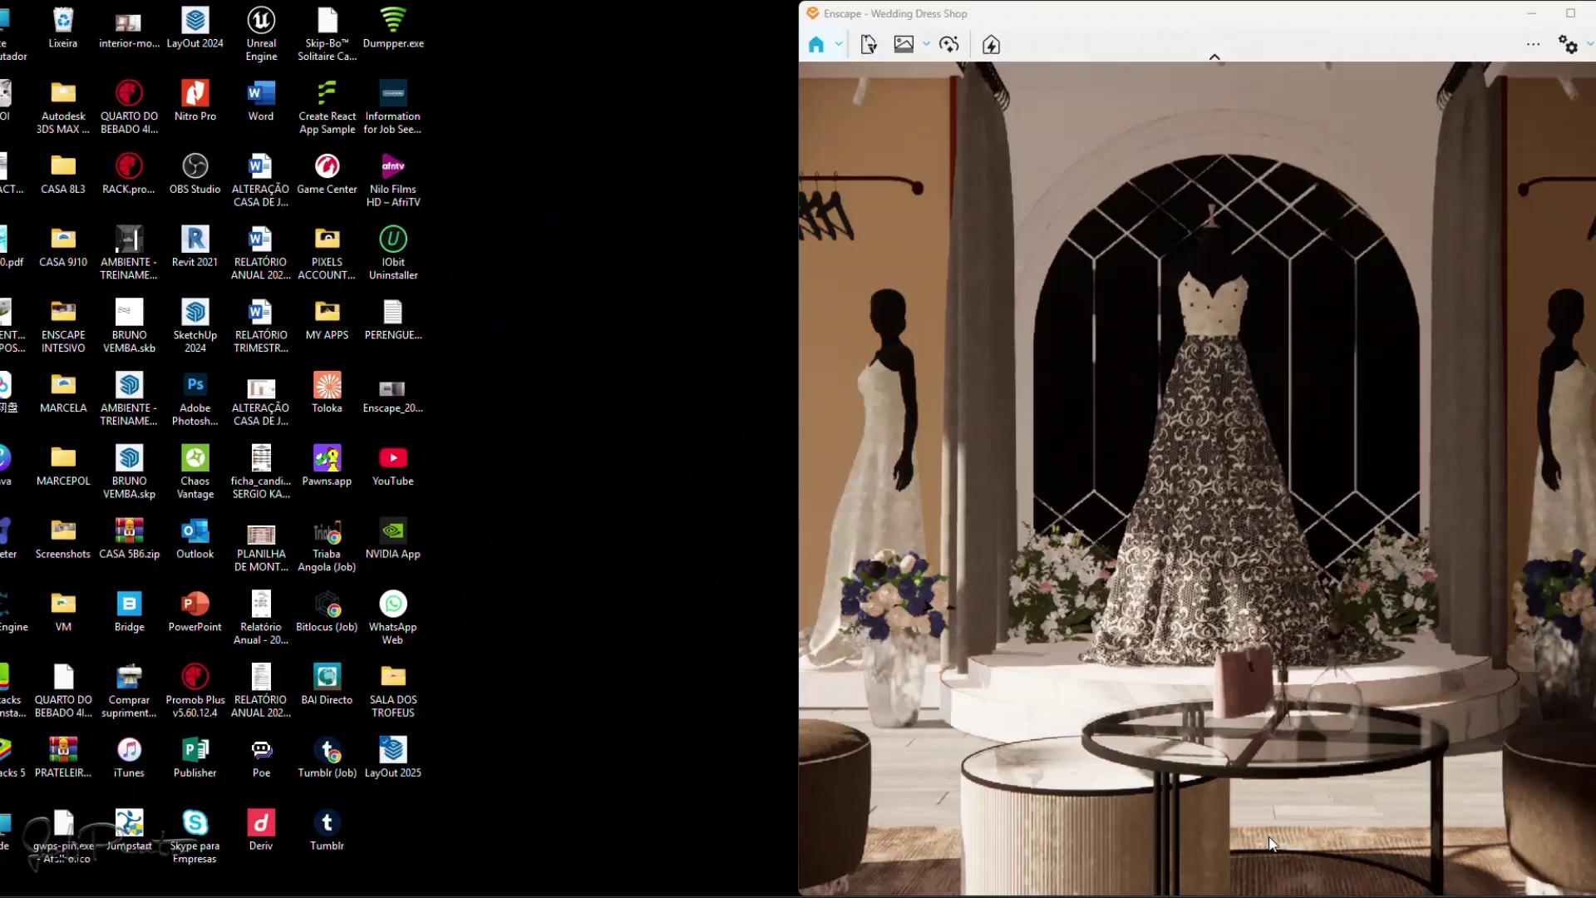
left_click(1294, 819)
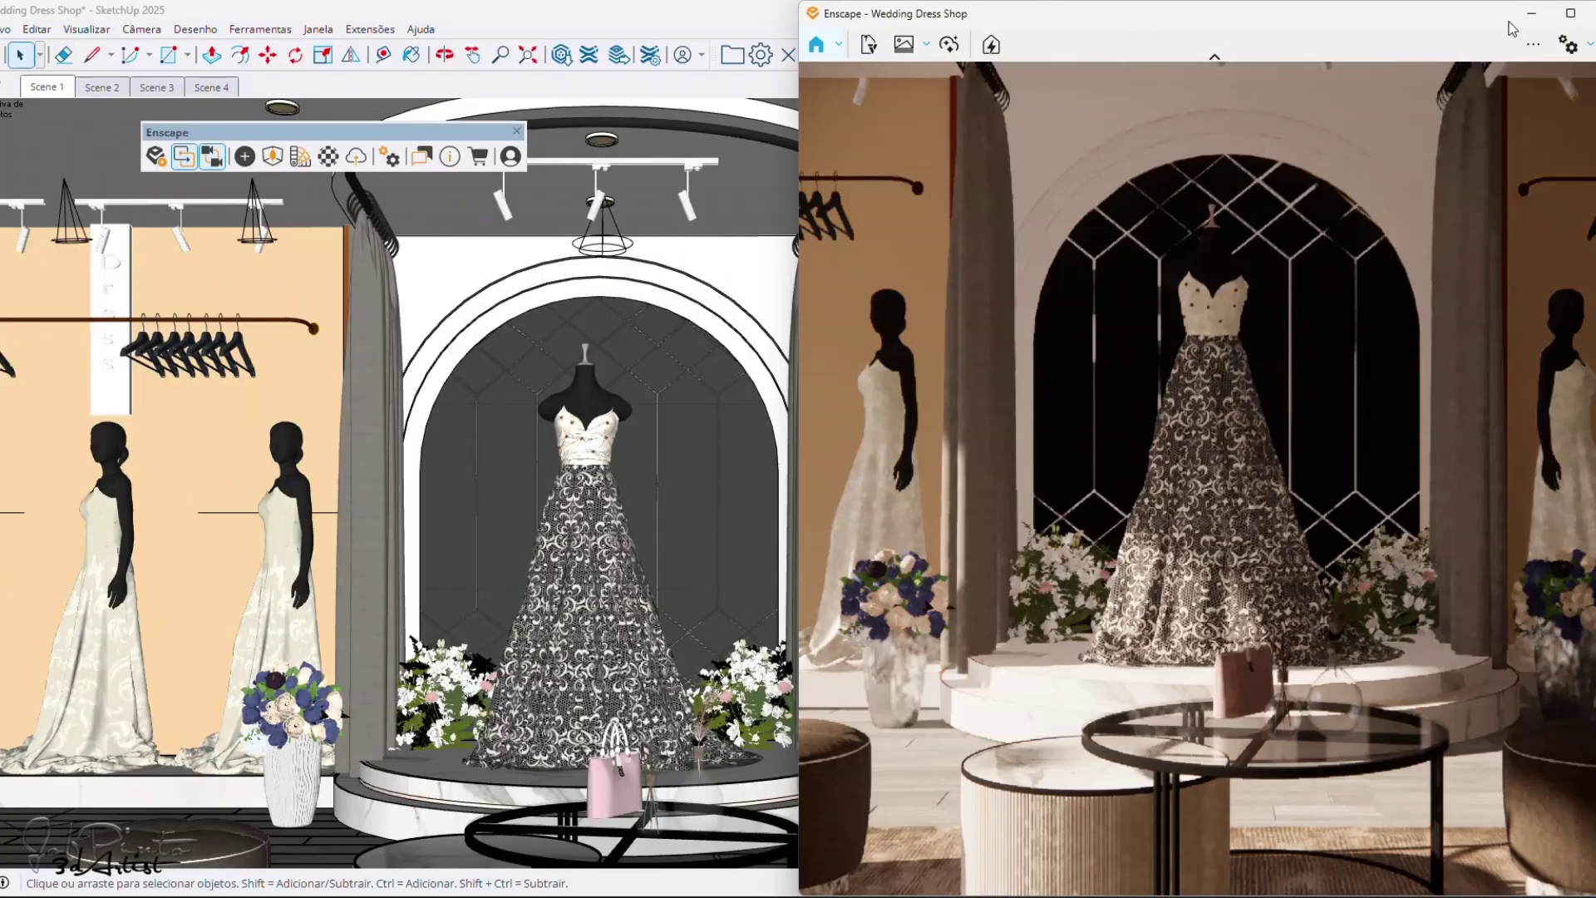
left_click(1569, 14)
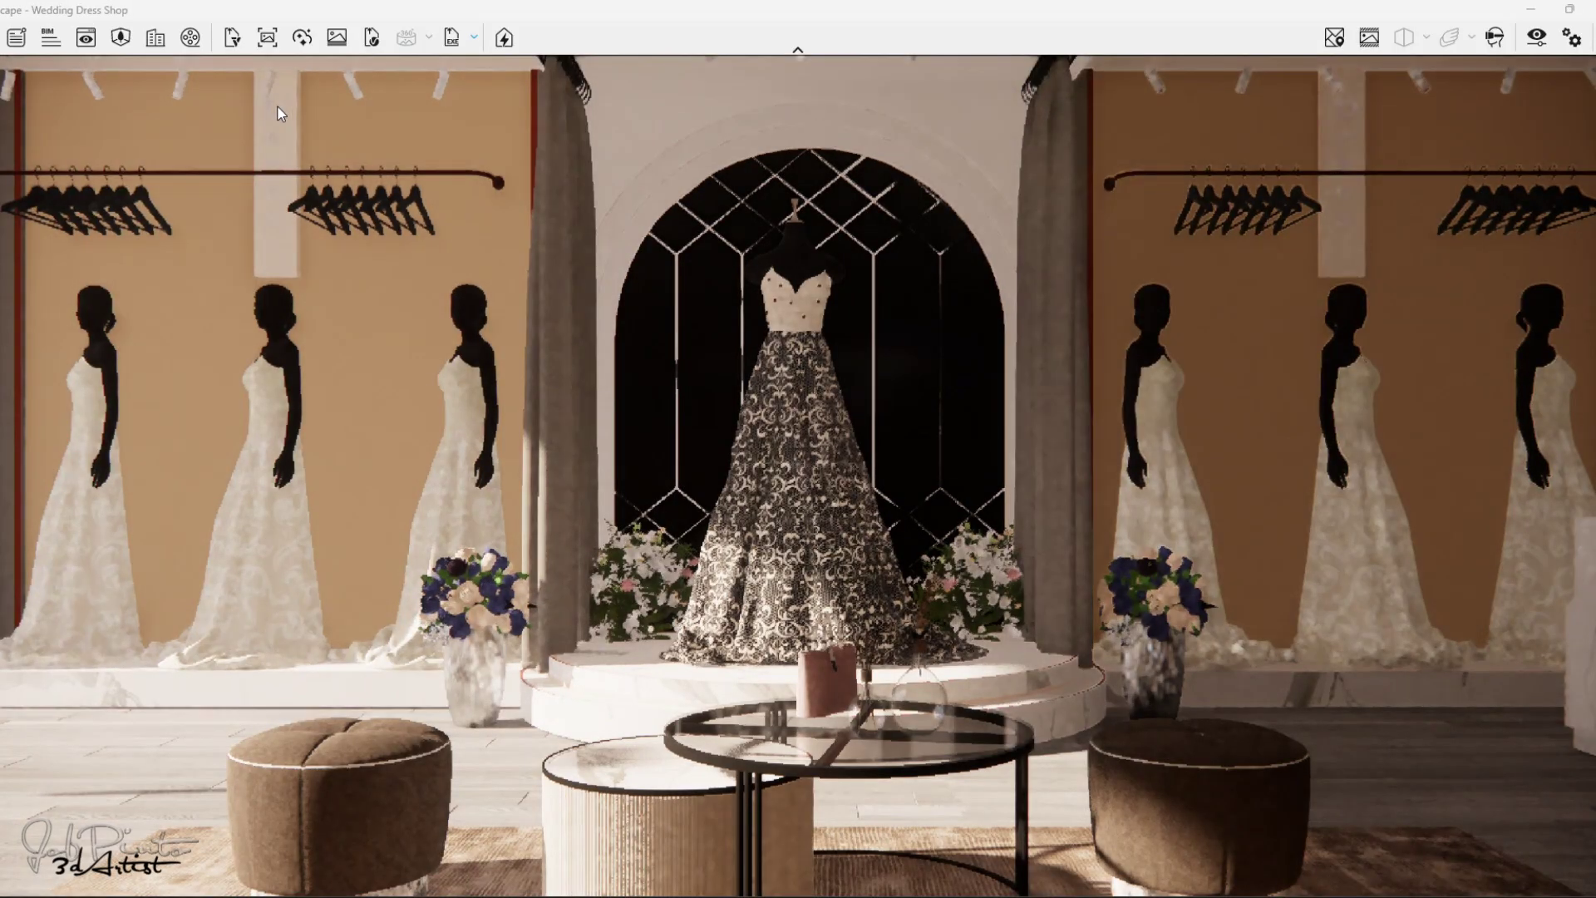
Step: Save a screenshot of the current view as a PNG in the ENSCAPE 4.8.0.723 folder
left_click(268, 36)
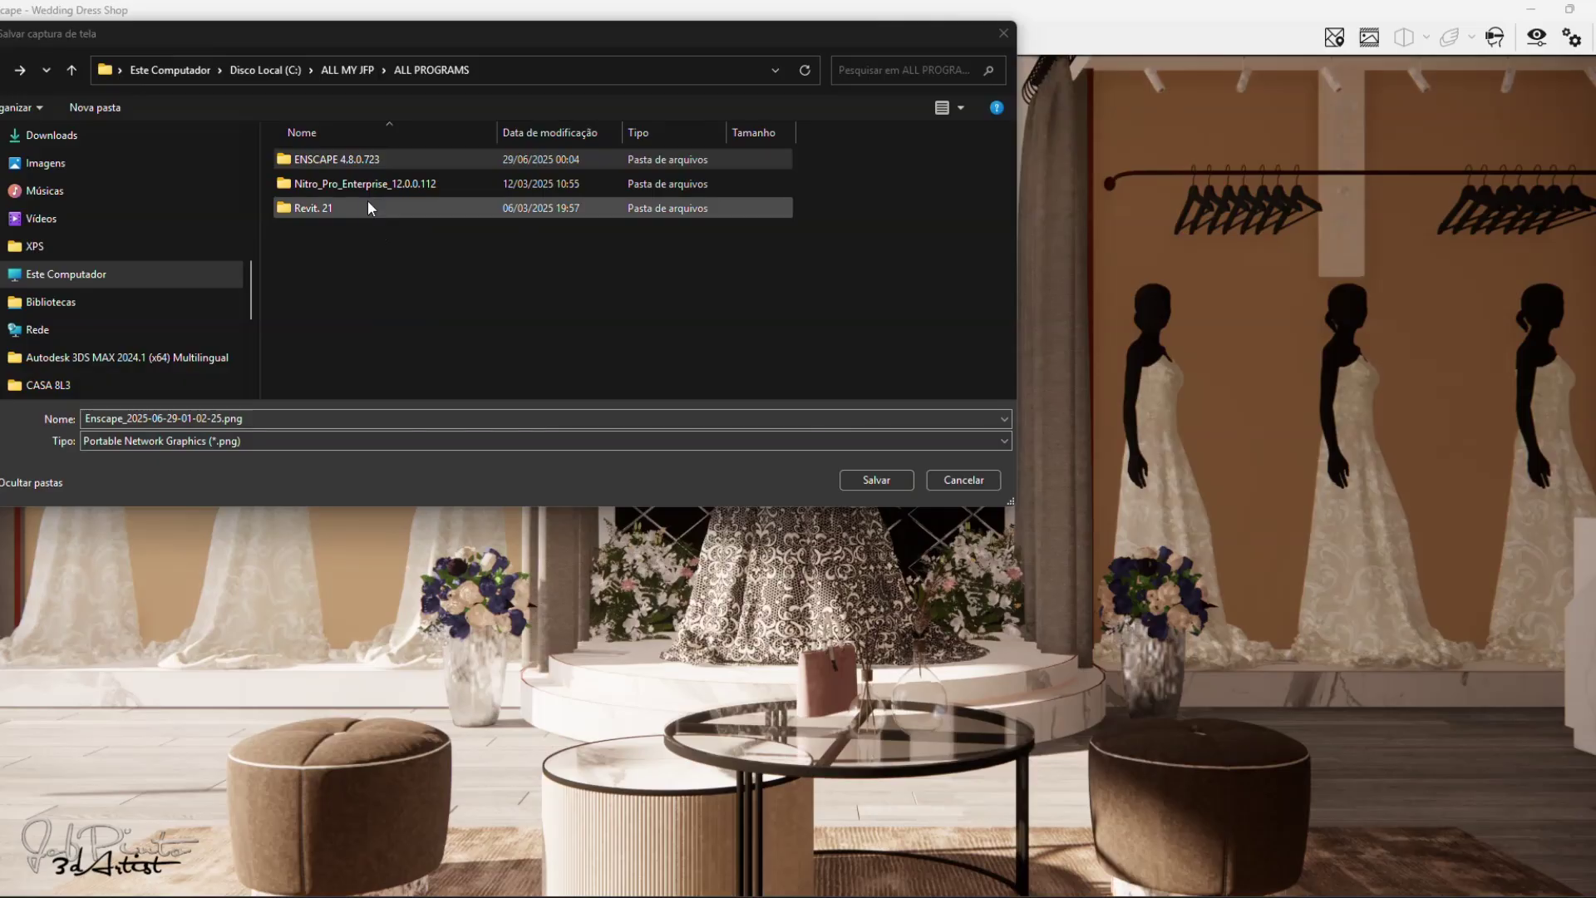
double_click(376, 161)
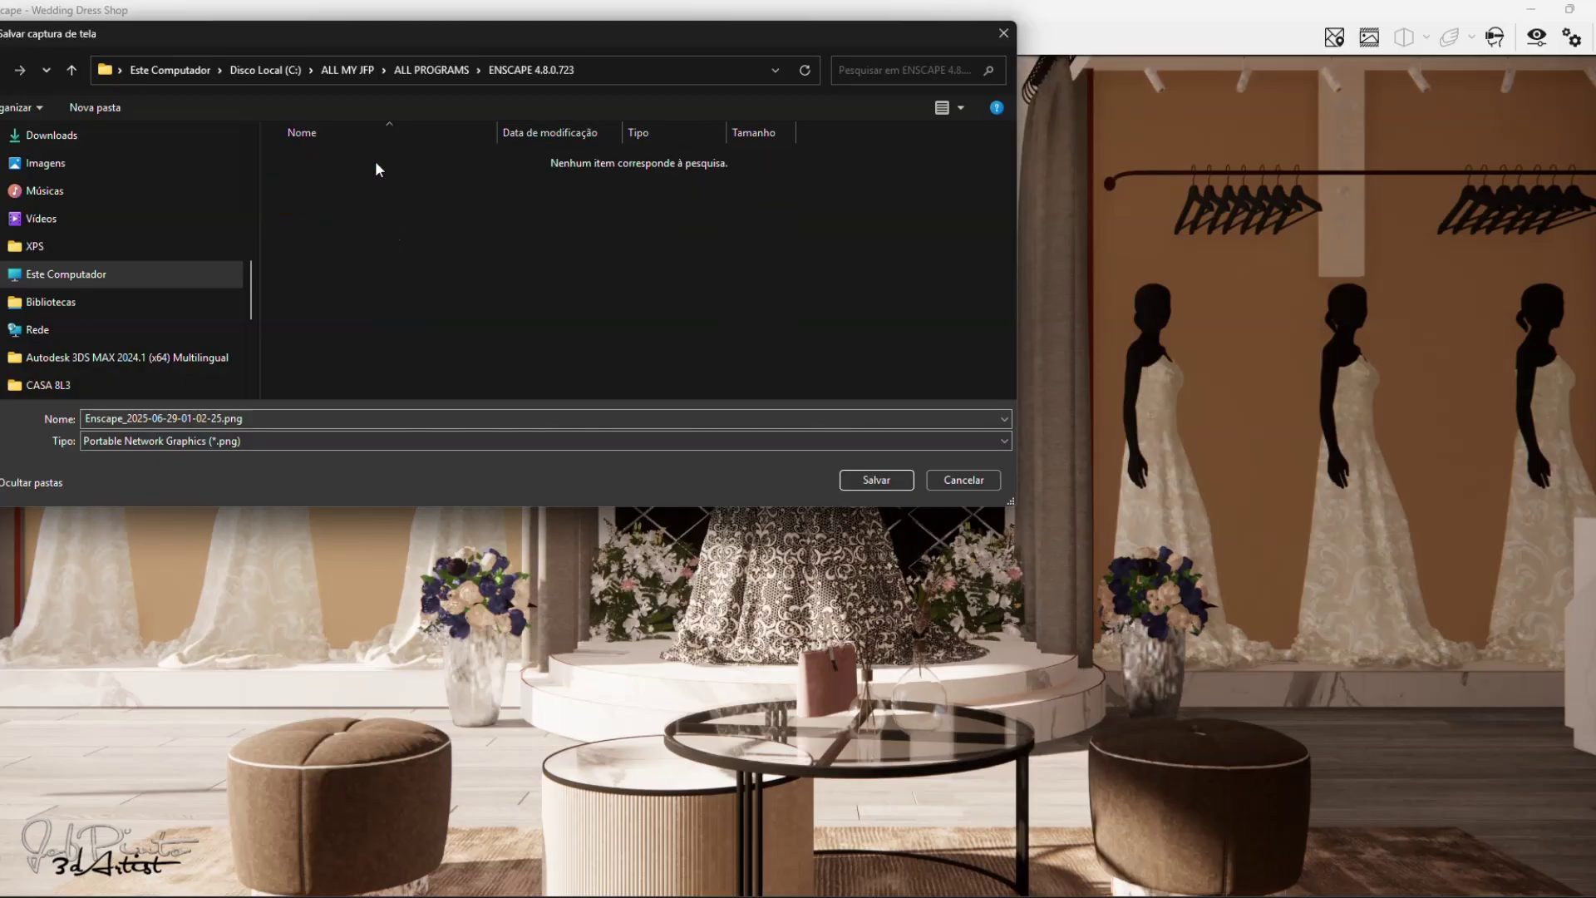
left_click(886, 479)
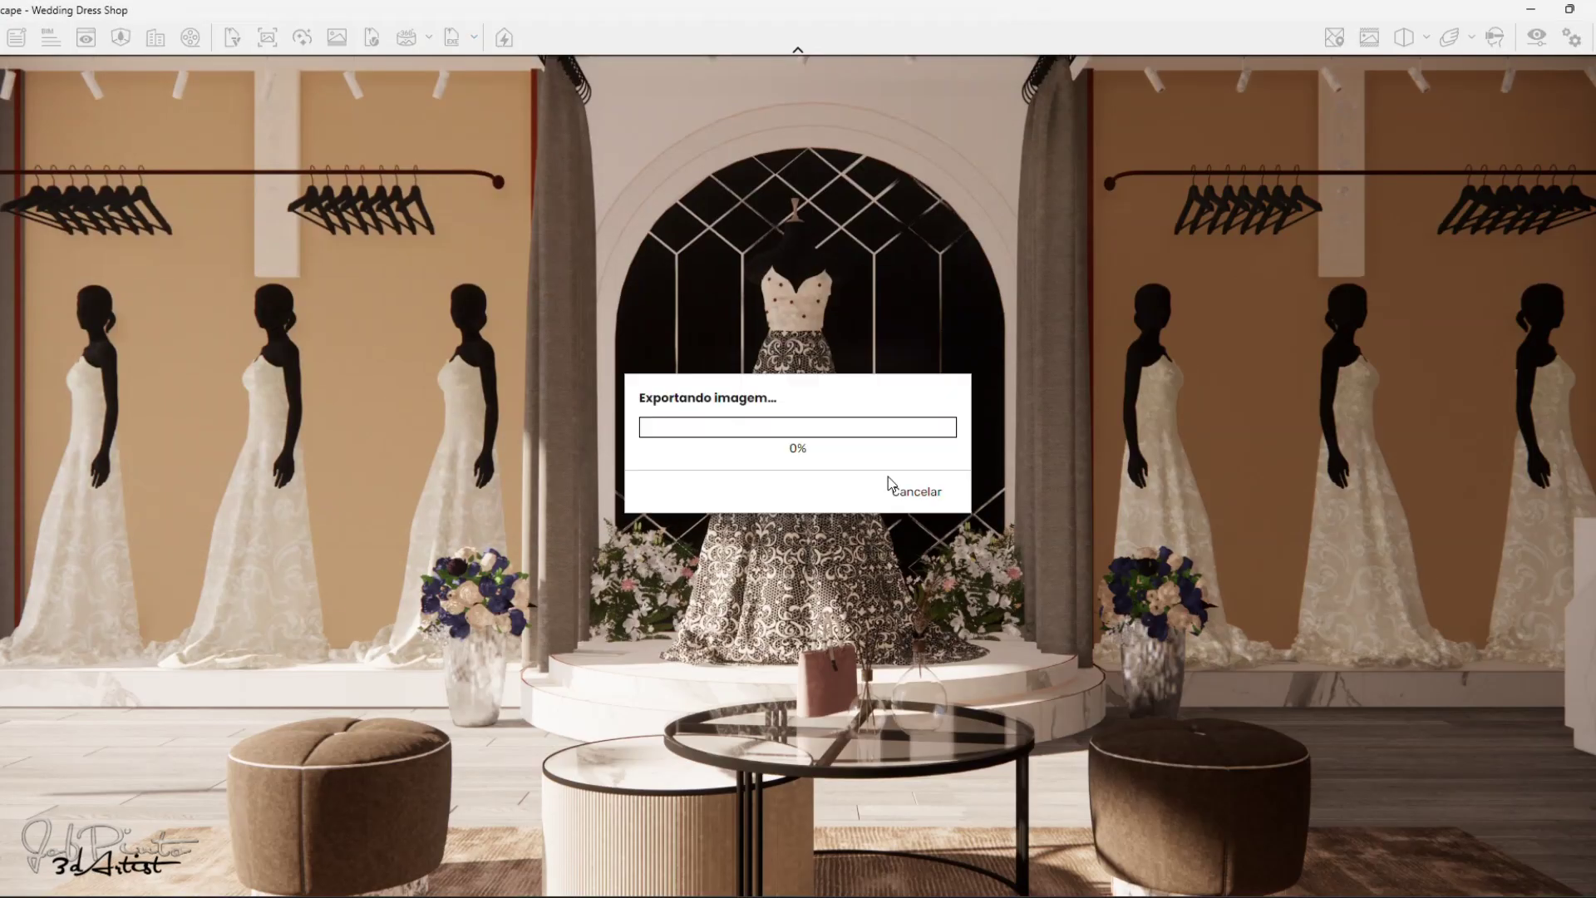